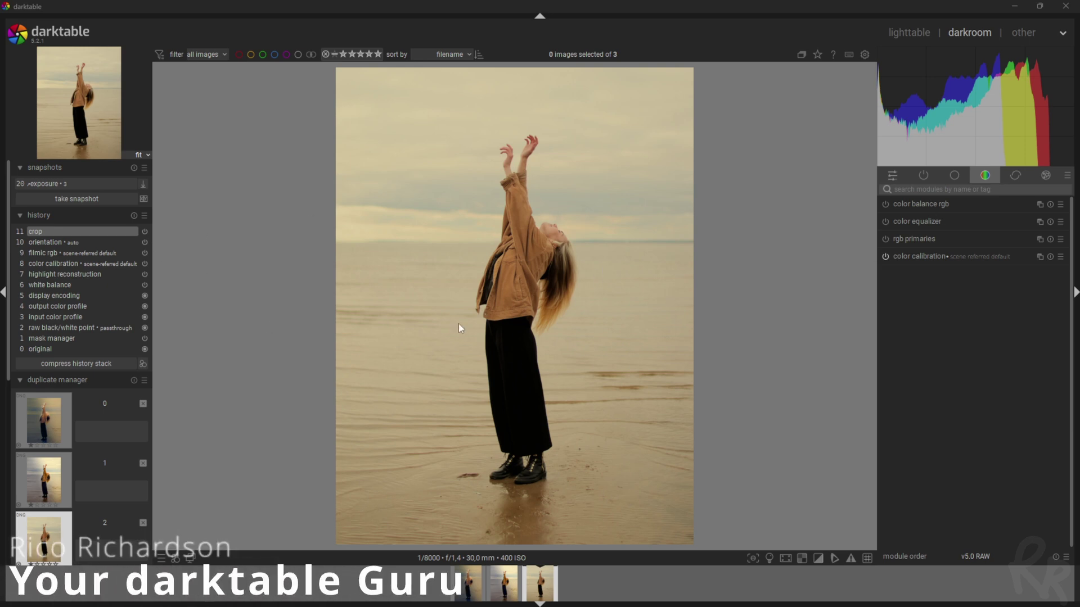
# - Find the exposure module and enable it with its default +0.700 EV boost
pyautogui.click(930, 189)
pyautogui.write('e')
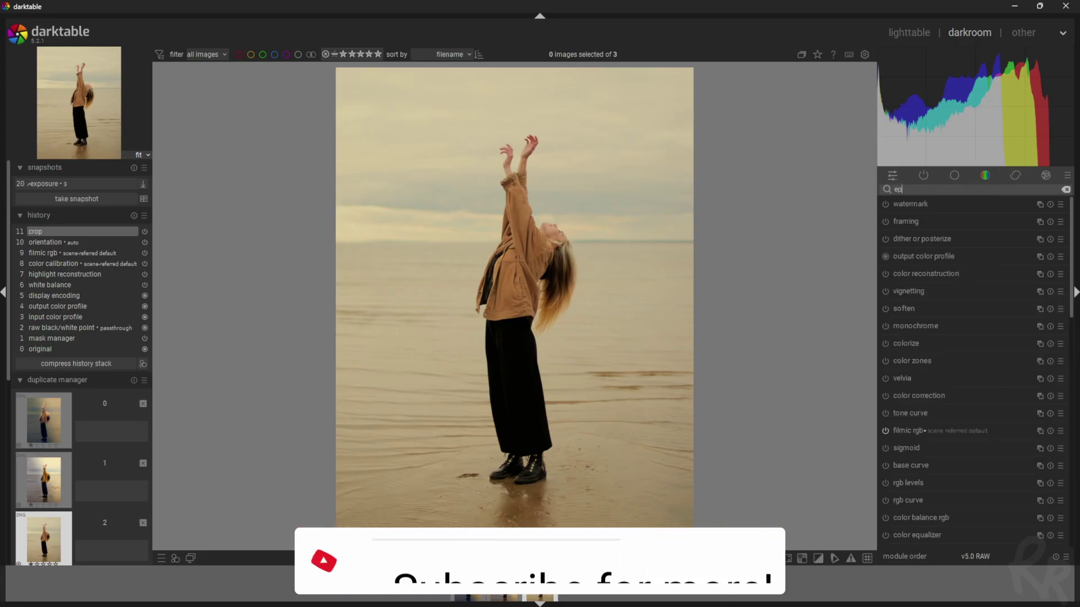
pyautogui.write('xposur')
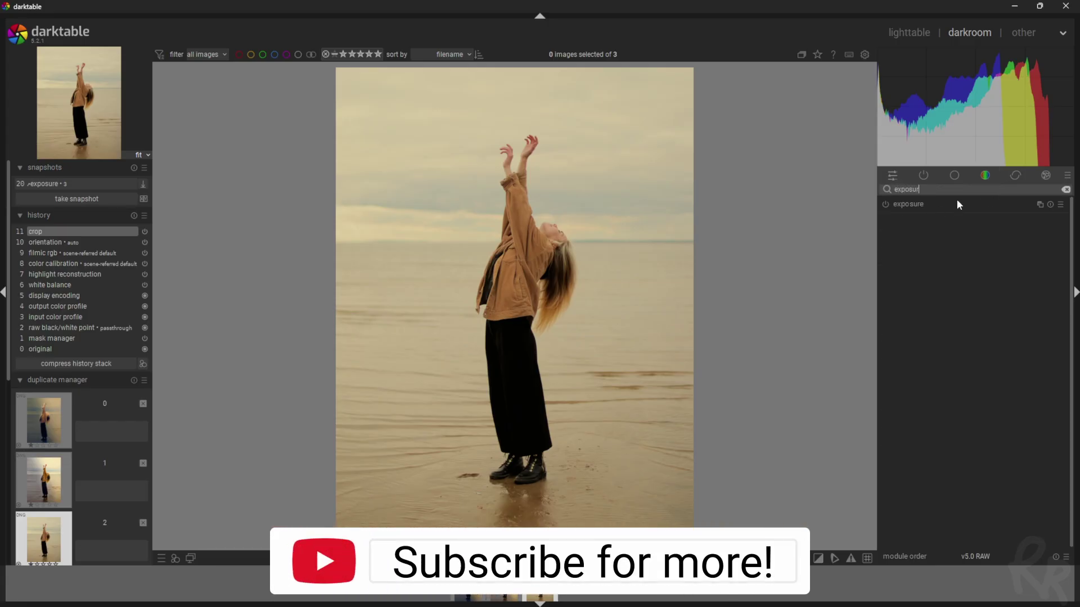
pyautogui.click(886, 205)
pyautogui.click(934, 204)
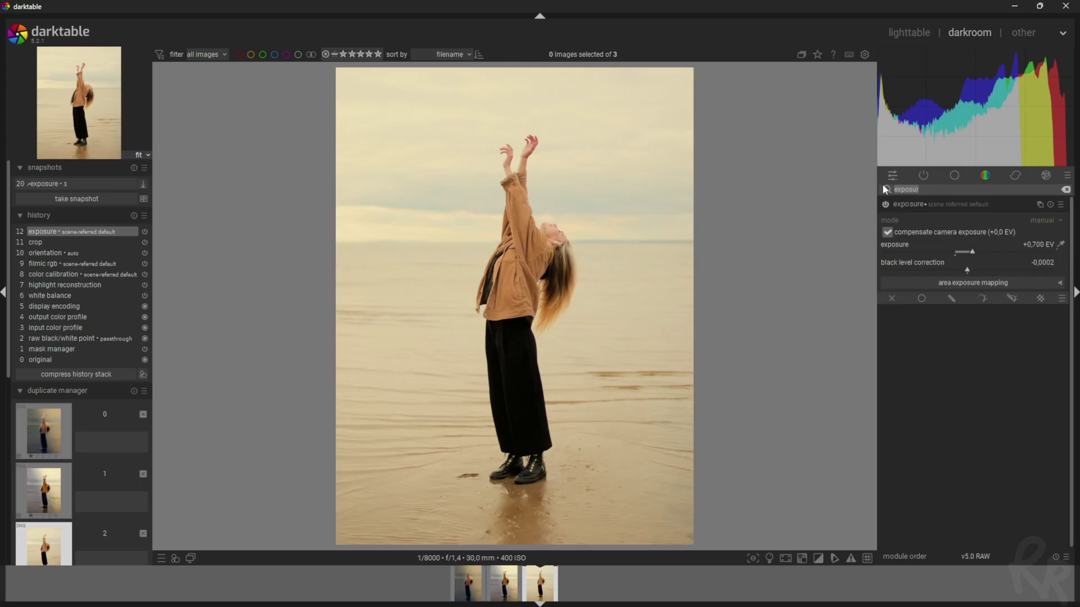
# - Enable colorize with hue 238,44°, saturation 90%, lightness 0,97% and source mix 53,25%
pyautogui.write('colori')
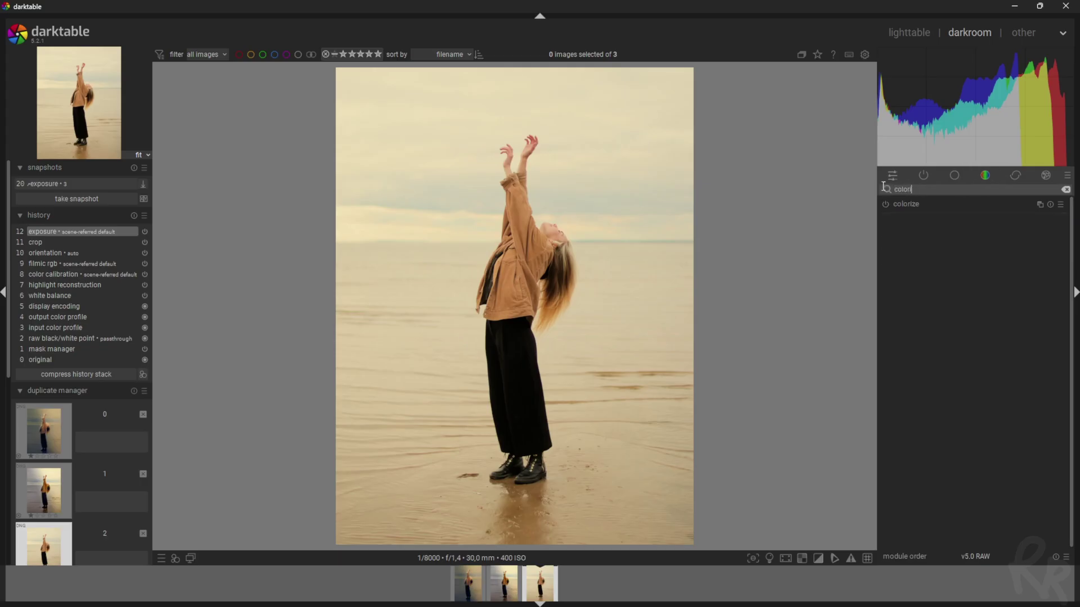
pyautogui.click(907, 205)
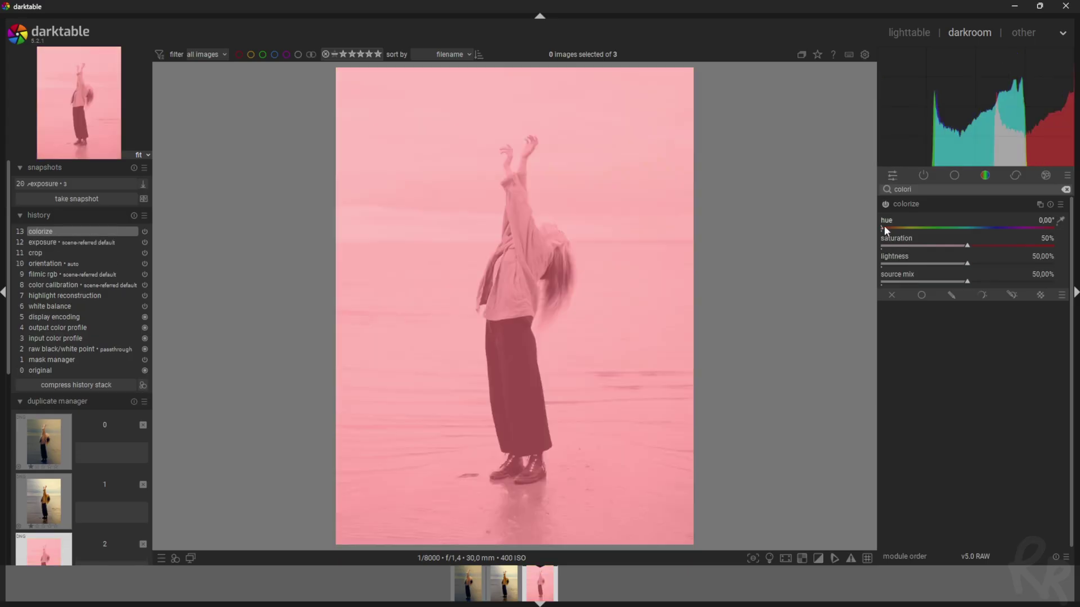
pyautogui.moveTo(884, 227); pyautogui.dragTo(996, 227)
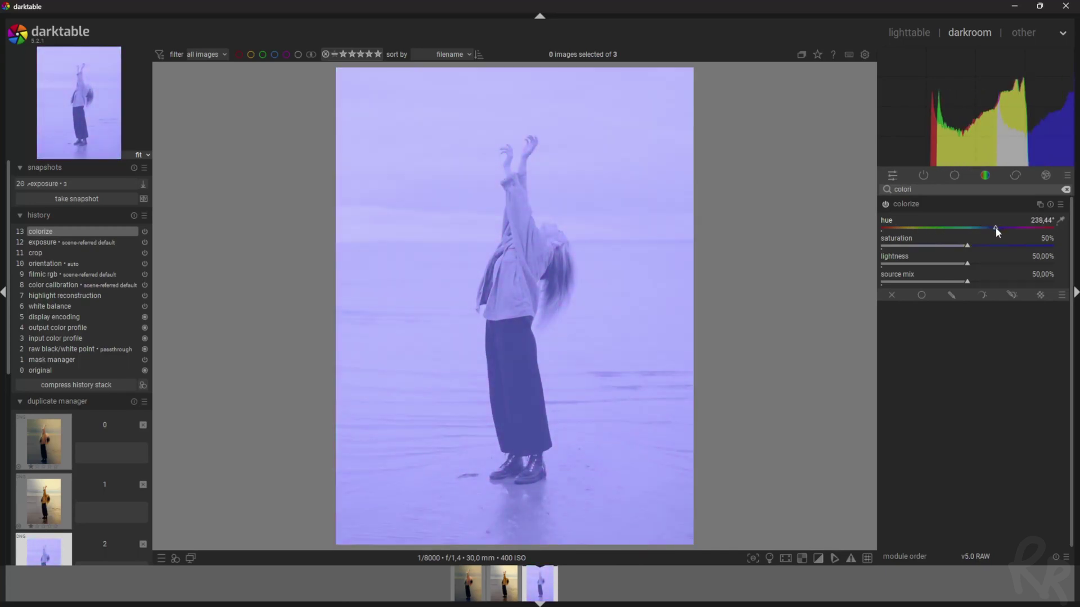
pyautogui.moveTo(969, 244); pyautogui.dragTo(1039, 248)
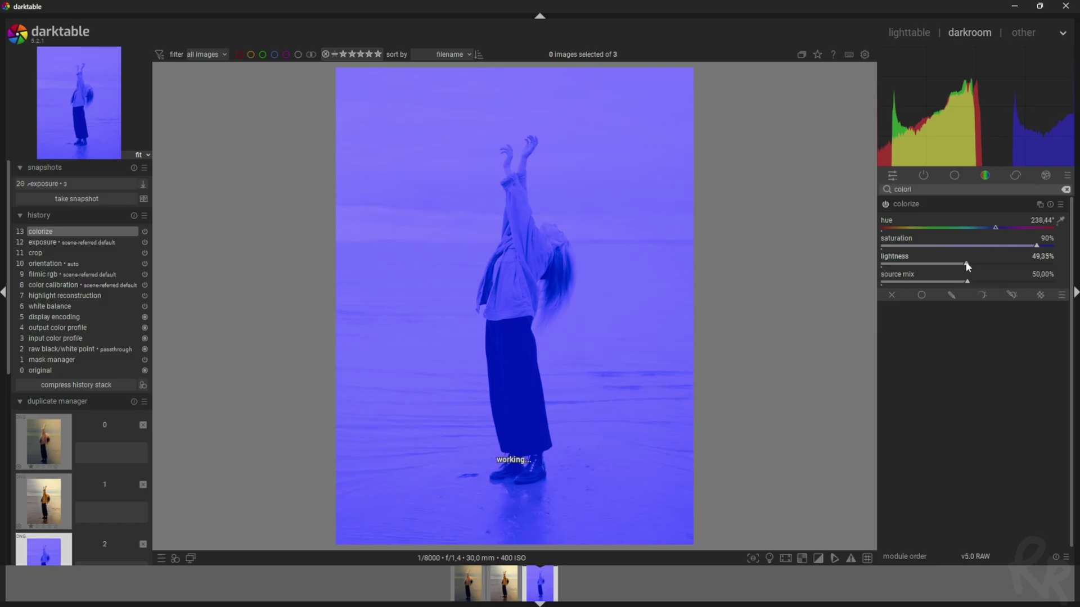
pyautogui.moveTo(969, 267); pyautogui.dragTo(883, 269)
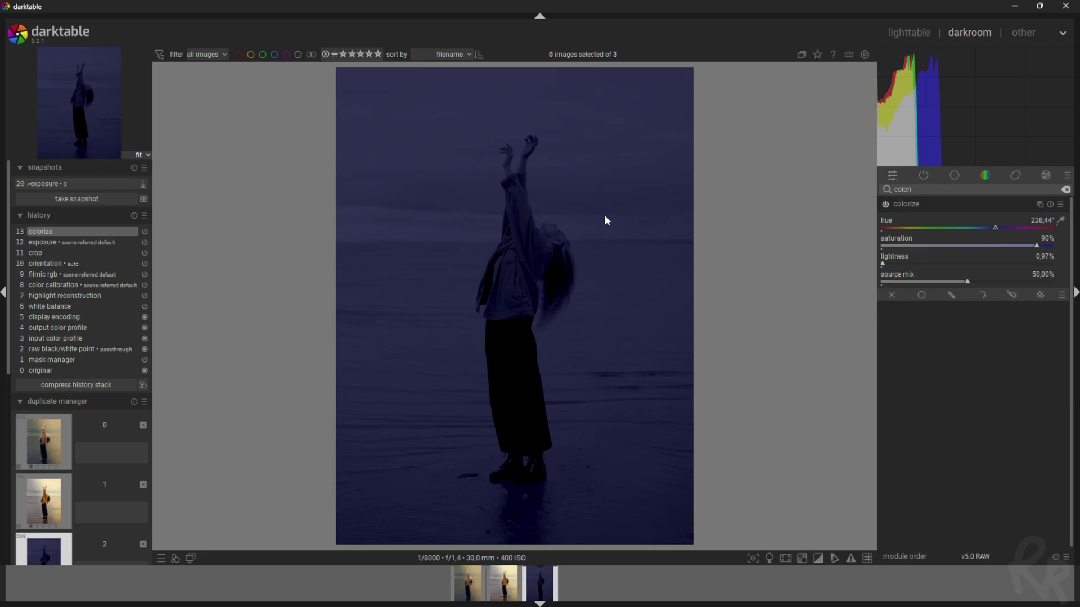
pyautogui.moveTo(968, 284); pyautogui.dragTo(973, 286)
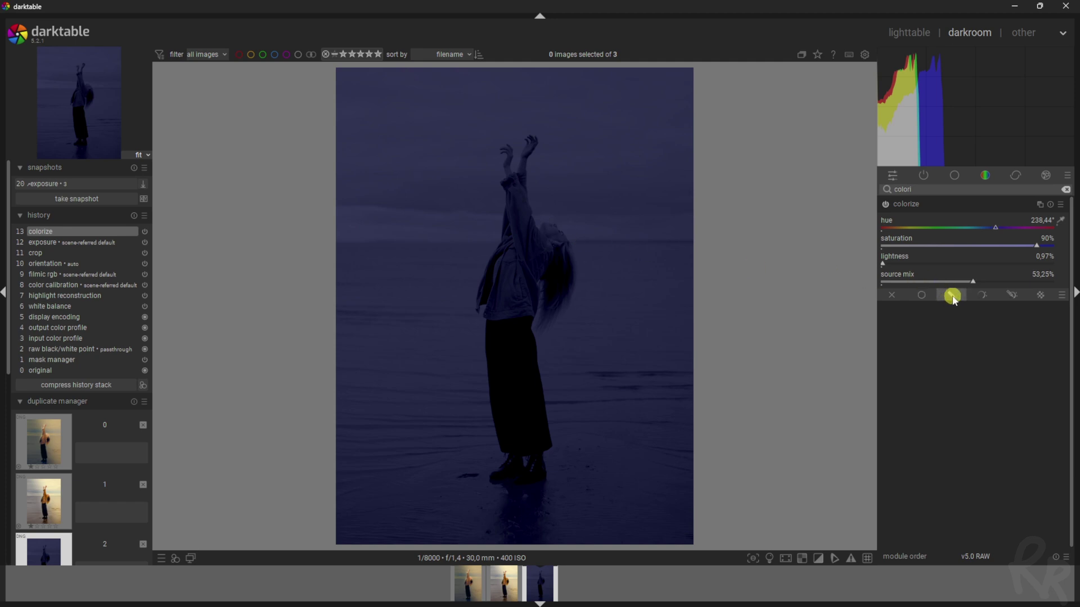
# - Add a gradient drawn mask to colorize and rotate it to a diagonal
pyautogui.click(952, 295)
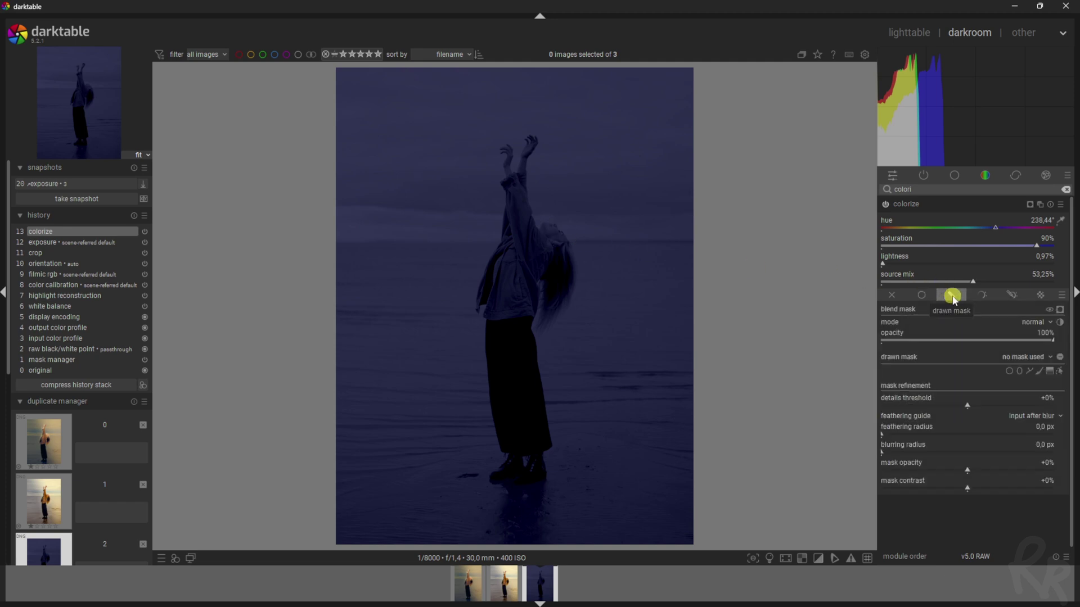
pyautogui.click(1051, 373)
pyautogui.click(519, 280)
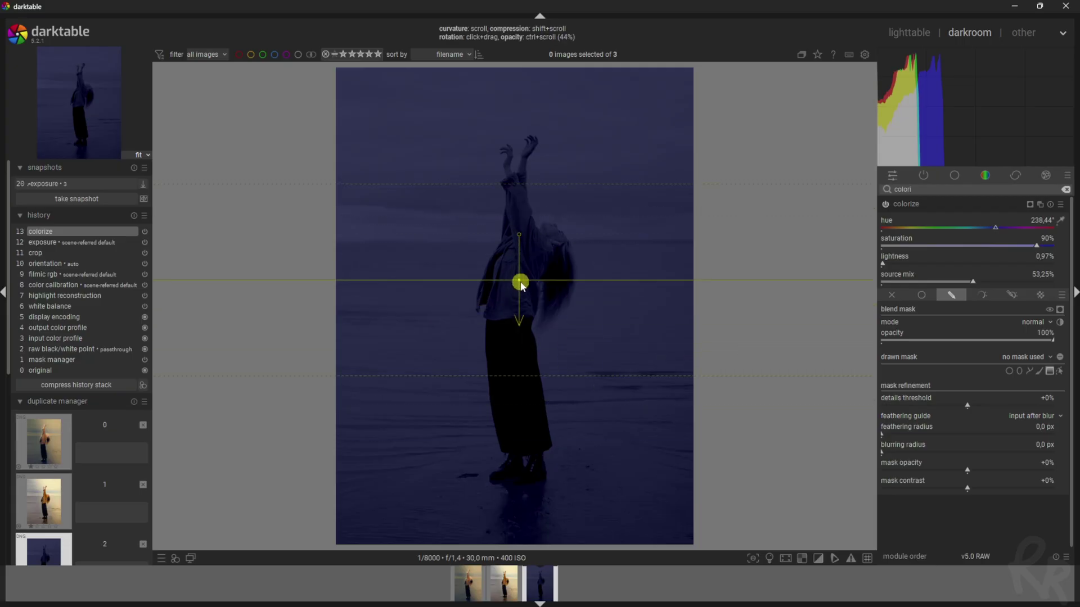
pyautogui.moveTo(524, 239); pyautogui.dragTo(551, 251)
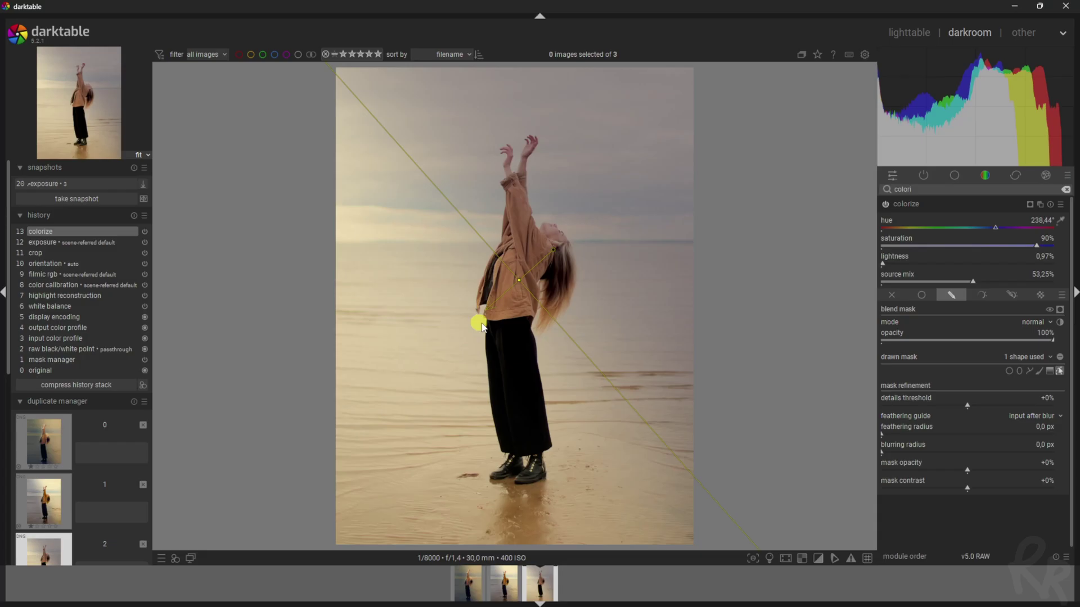
pyautogui.moveTo(552, 248); pyautogui.dragTo(504, 302)
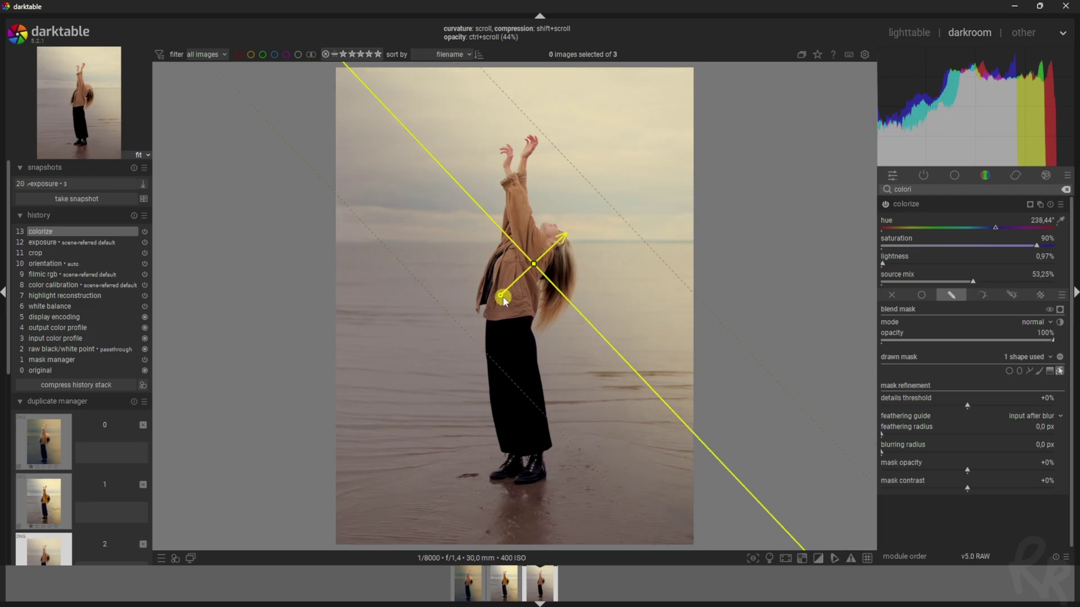
# - Collapse colorize, then find and enable the rgb primaries module
pyautogui.click(947, 204)
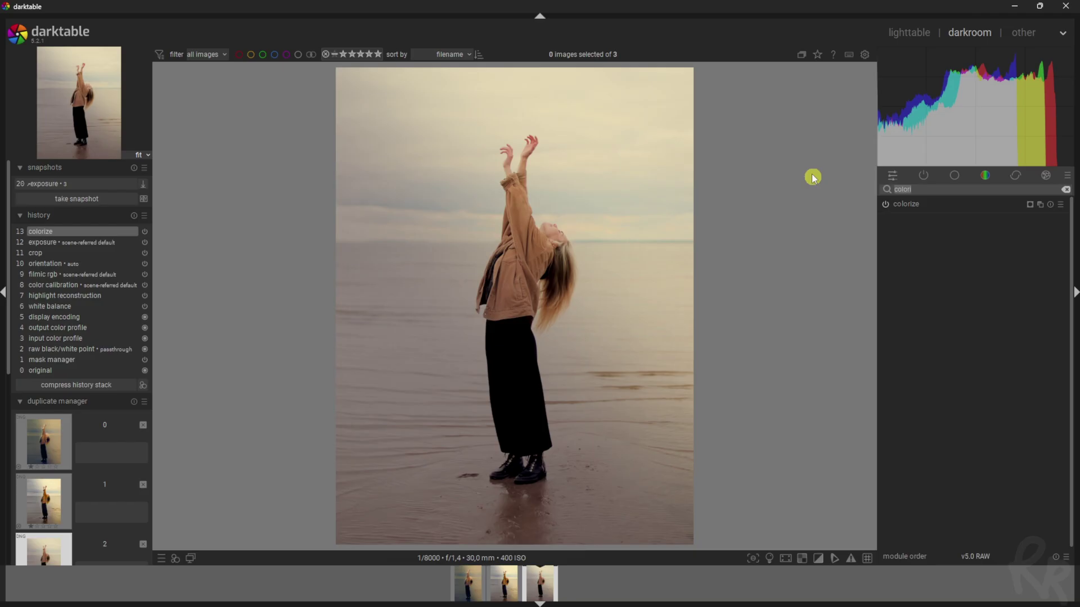
pyautogui.write('rgb')
pyautogui.click(923, 274)
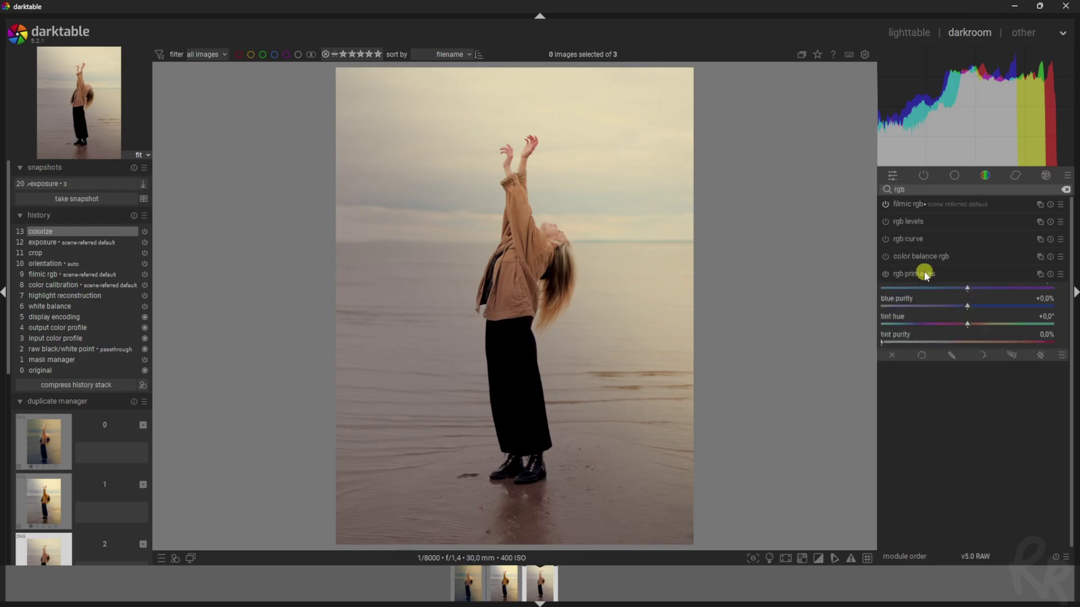
pyautogui.click(886, 274)
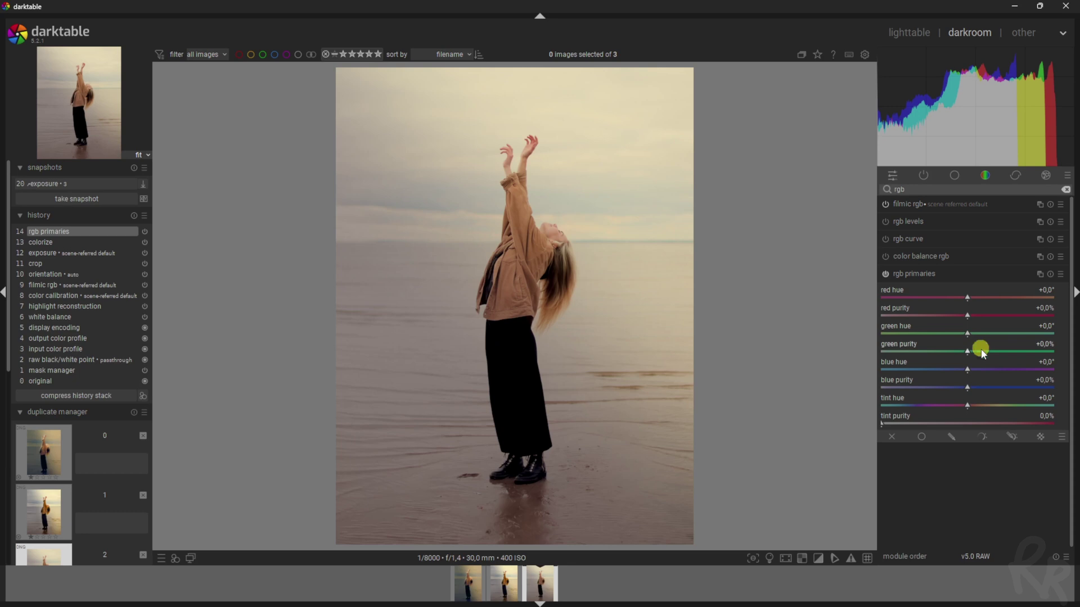
# - Try the red and green hue and purity sliders, then reset them to zero
pyautogui.moveTo(967, 295); pyautogui.dragTo(1040, 332)
pyautogui.doubleClick(972, 315)
pyautogui.doubleClick(1041, 333)
pyautogui.moveTo(969, 349)
pyautogui.mouseDown()
pyautogui.moveTo(1017, 344)
pyautogui.moveTo(968, 349)
pyautogui.moveTo(1043, 367)
pyautogui.moveTo(880, 369)
pyautogui.moveTo(1007, 366)
pyautogui.moveTo(940, 366)
pyautogui.moveTo(966, 369)
pyautogui.mouseUp()
pyautogui.doubleClick(968, 350)
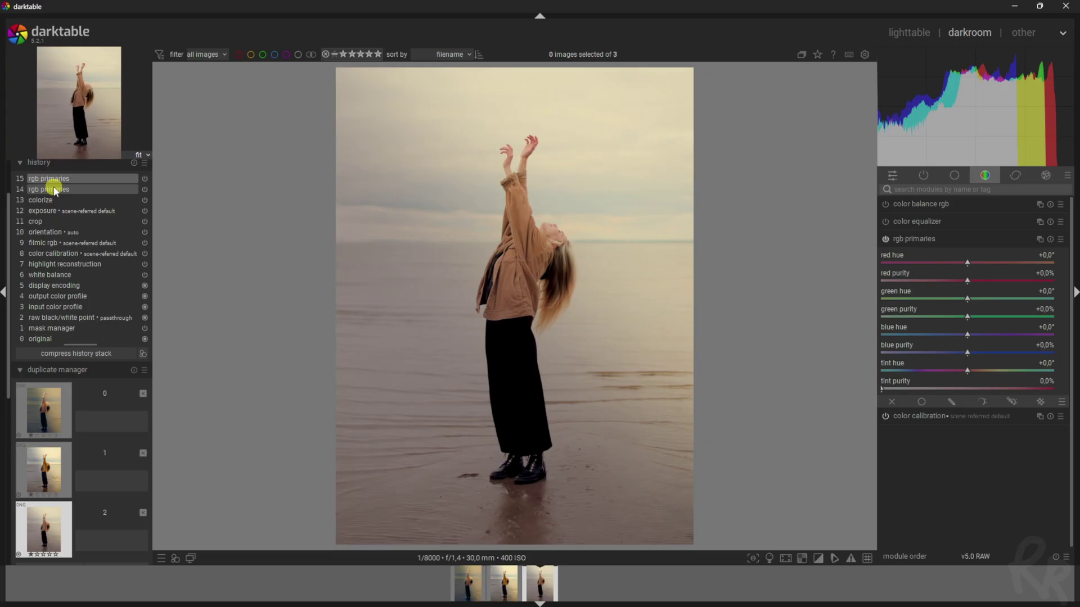
# - Set rgb primaries blue hue to +7,1° and tint hue to −121,5°
pyautogui.moveTo(54, 191)
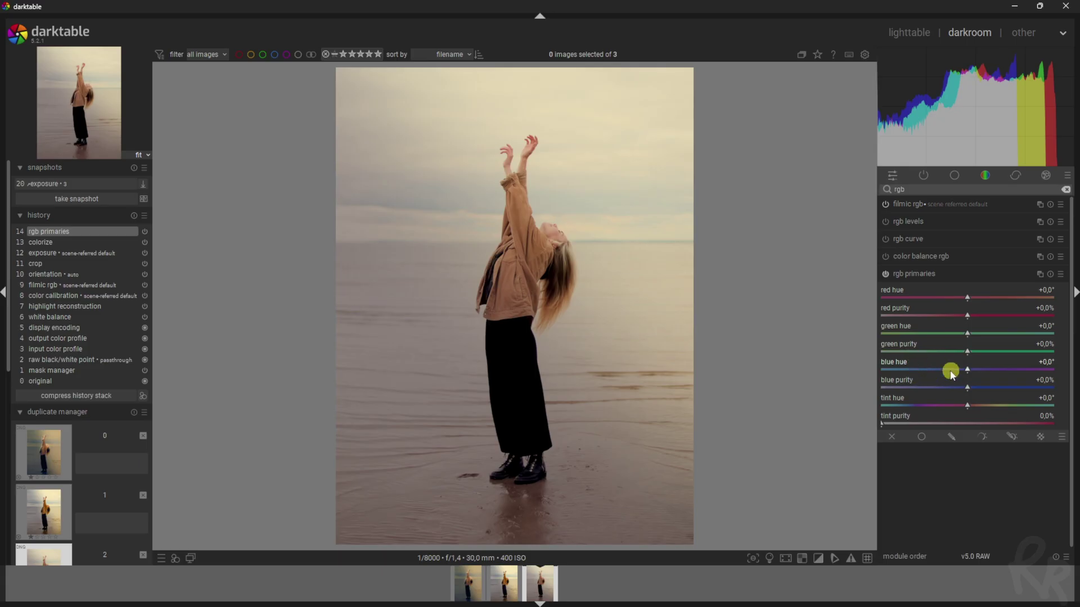
pyautogui.moveTo(968, 372); pyautogui.dragTo(1000, 372)
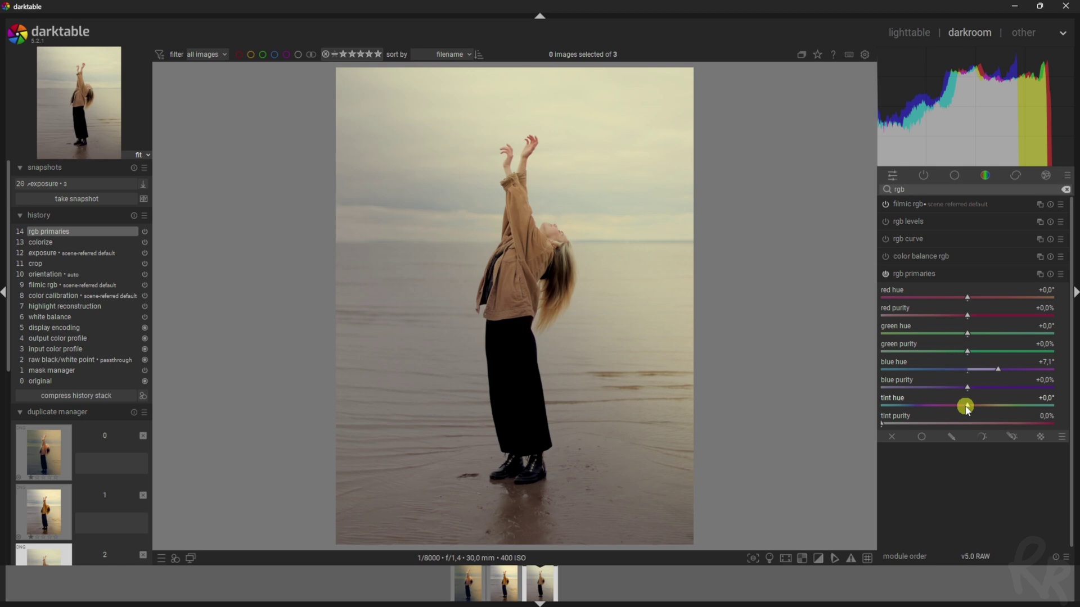
pyautogui.moveTo(963, 406); pyautogui.dragTo(909, 405)
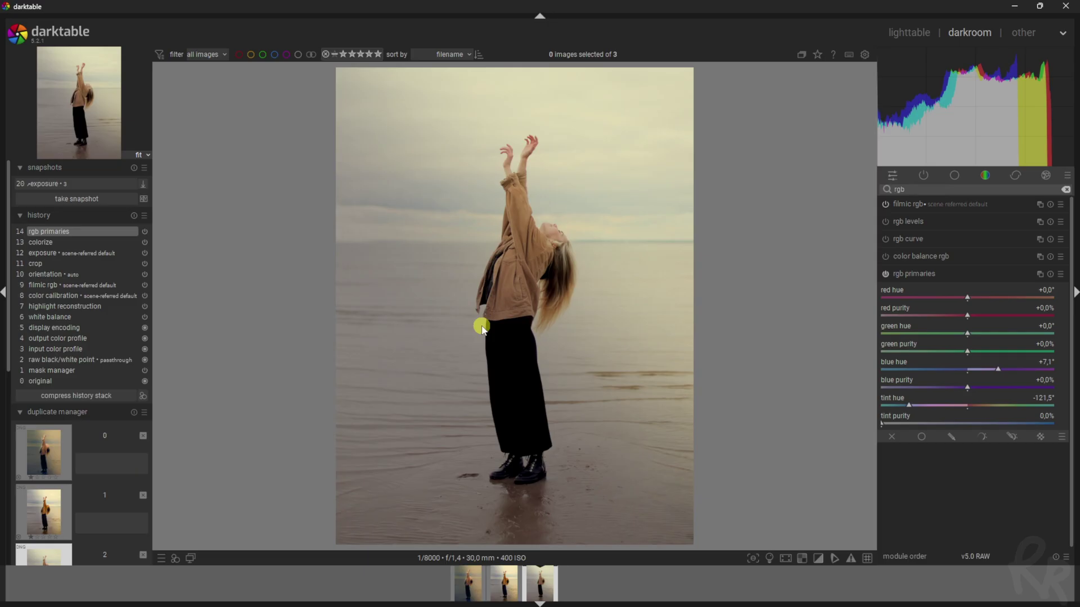
# - Give rgb primaries a drawn mask reusing the colorize gradient shape, then collapse it
pyautogui.click(951, 437)
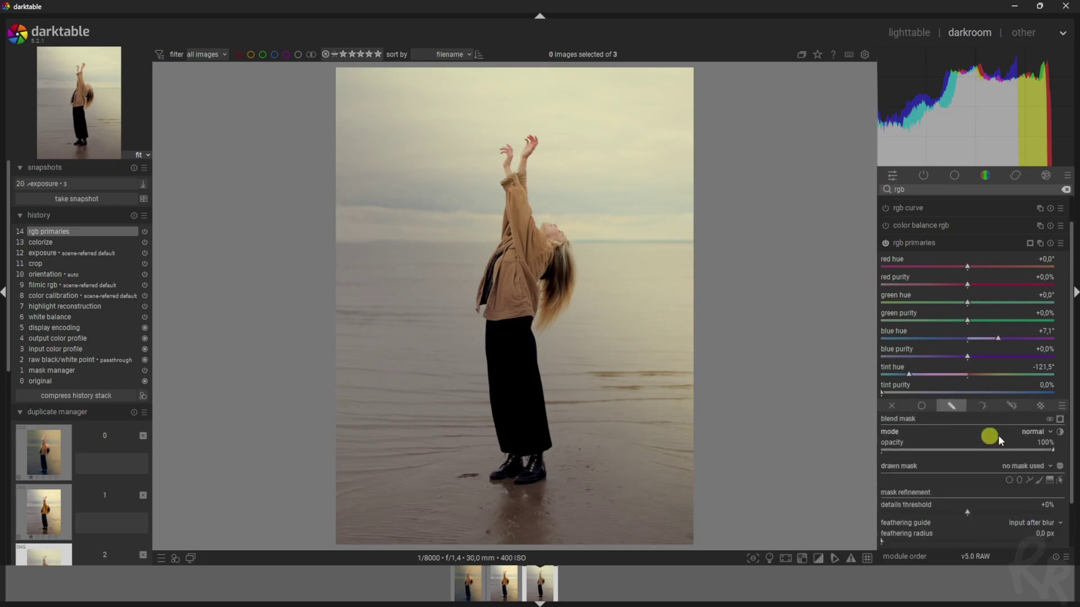
pyautogui.click(1076, 371)
pyautogui.click(1074, 409)
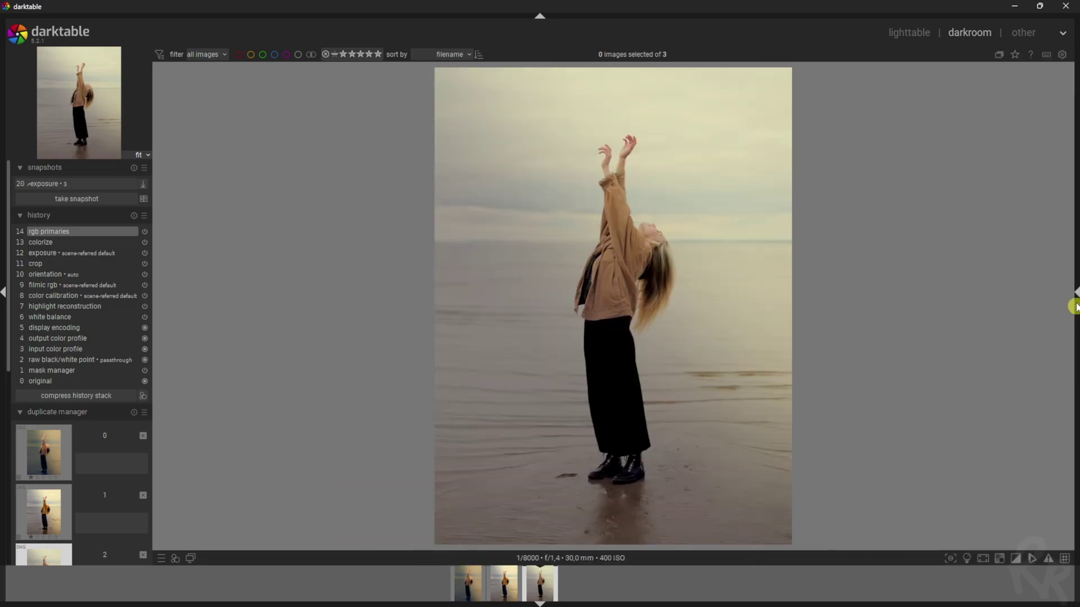
pyautogui.click(1074, 295)
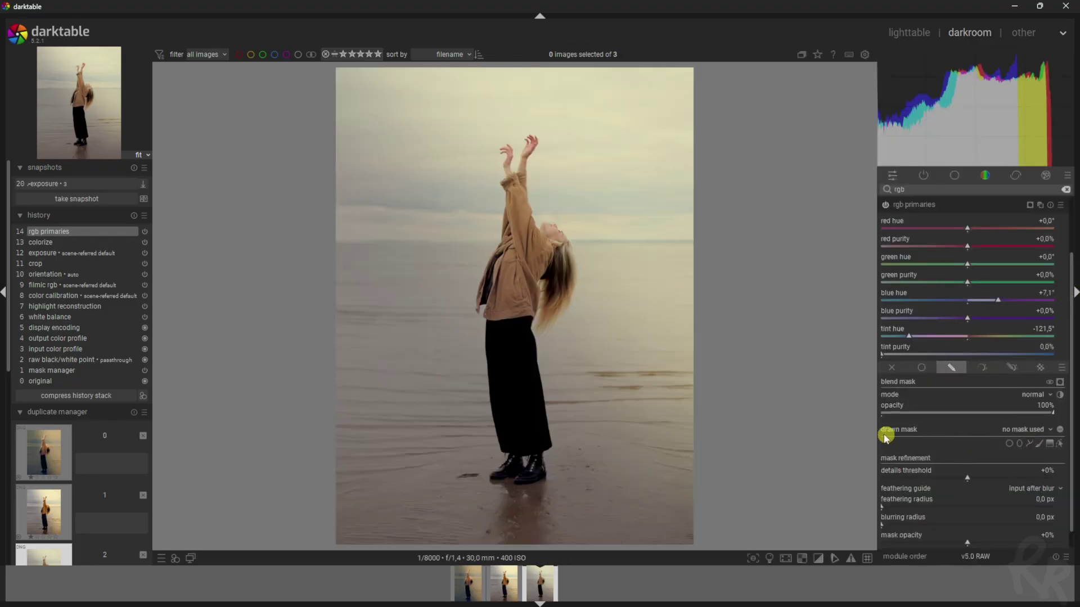
pyautogui.click(1029, 429)
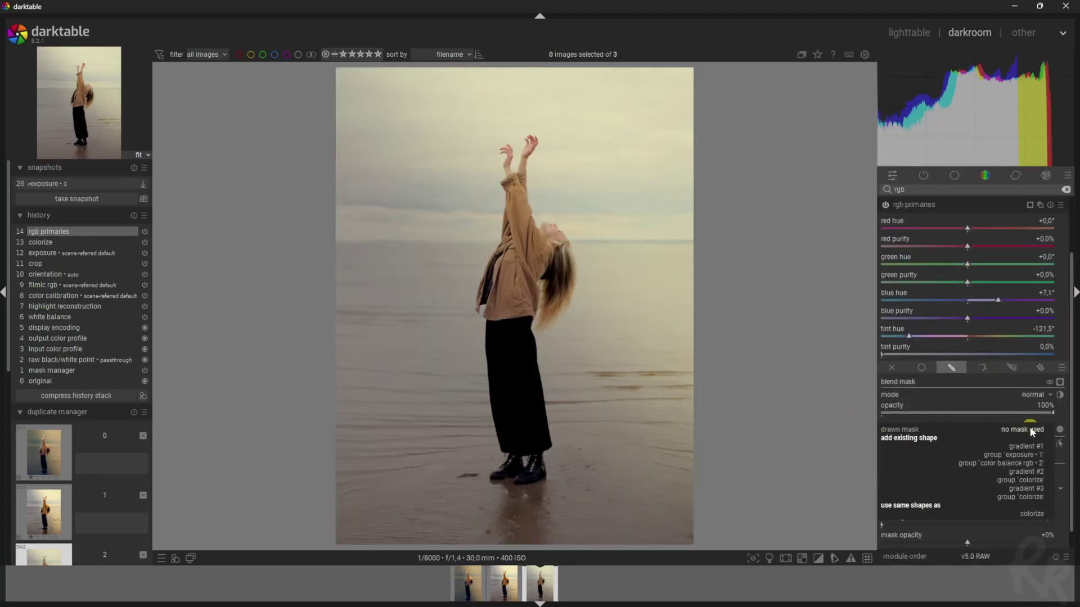
pyautogui.click(1035, 515)
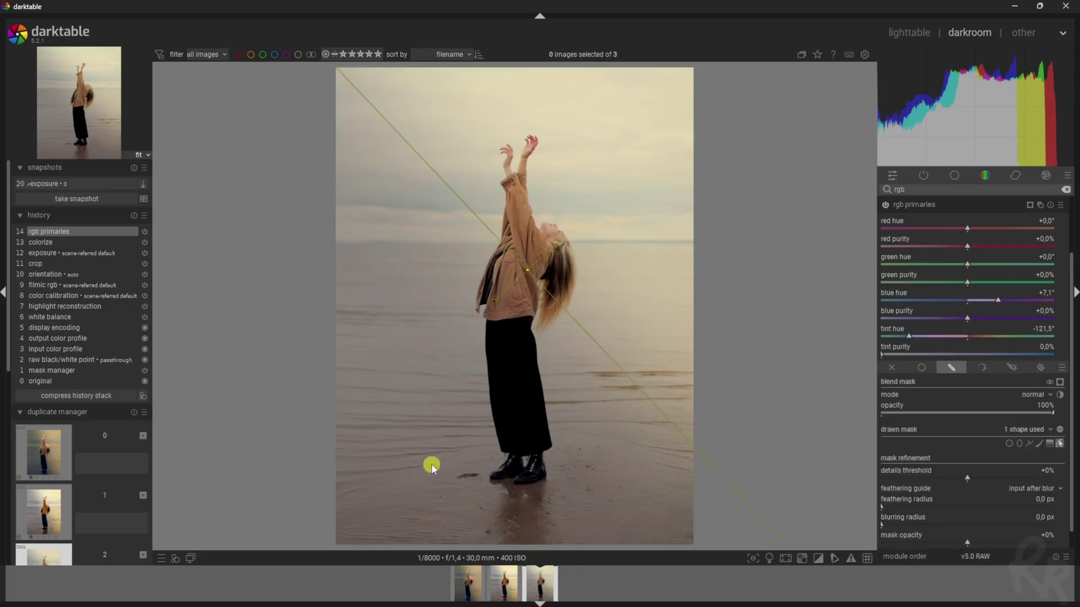
pyautogui.click(948, 206)
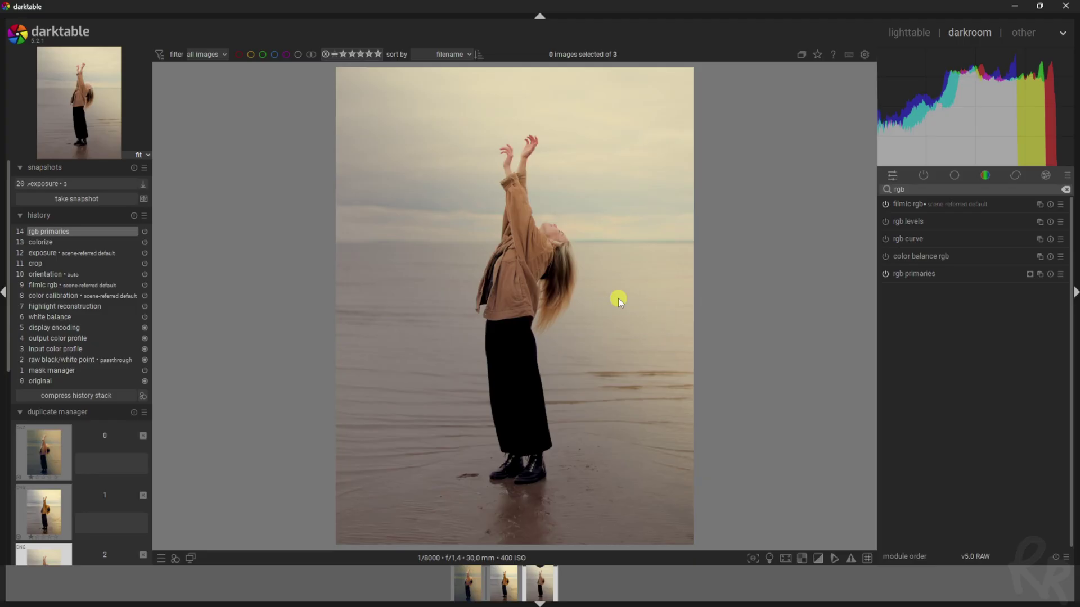
# - Enable color balance rgb and pick its contrast gray fulcrum from the photo
pyautogui.click(958, 189)
pyautogui.press('BackSpace')
pyautogui.press('BackSpace')
pyautogui.press('BackSpace')
pyautogui.write('color balance')
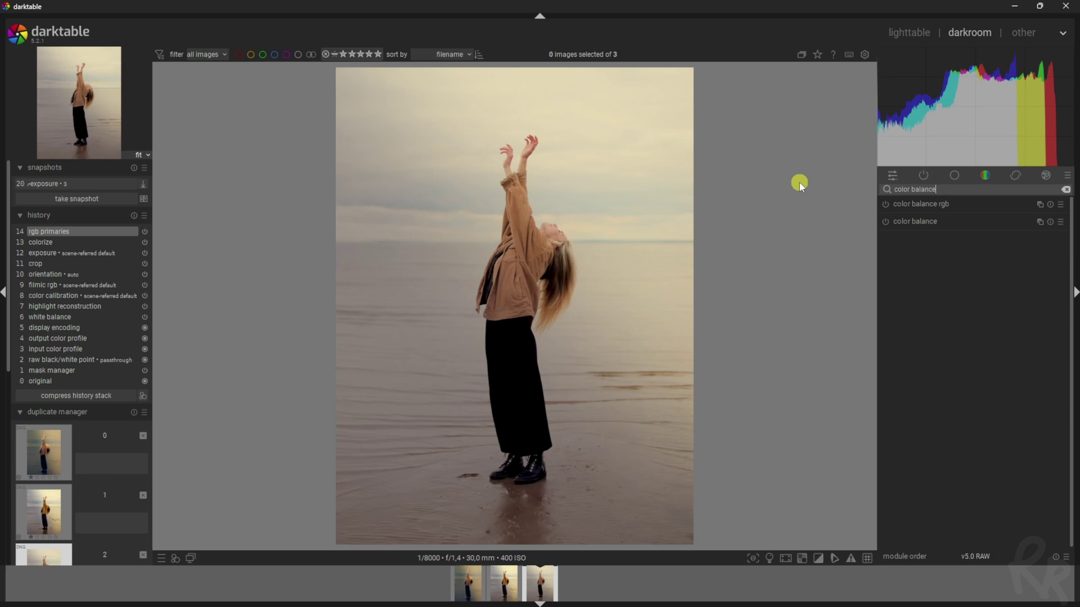
pyautogui.click(885, 204)
pyautogui.click(921, 204)
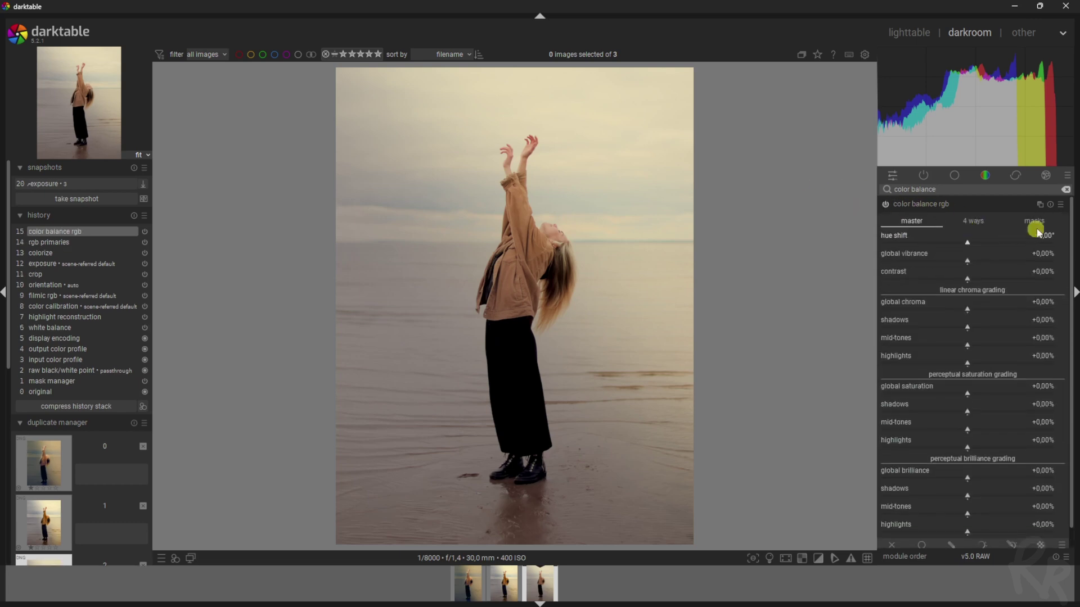
pyautogui.click(1035, 225)
pyautogui.click(1061, 455)
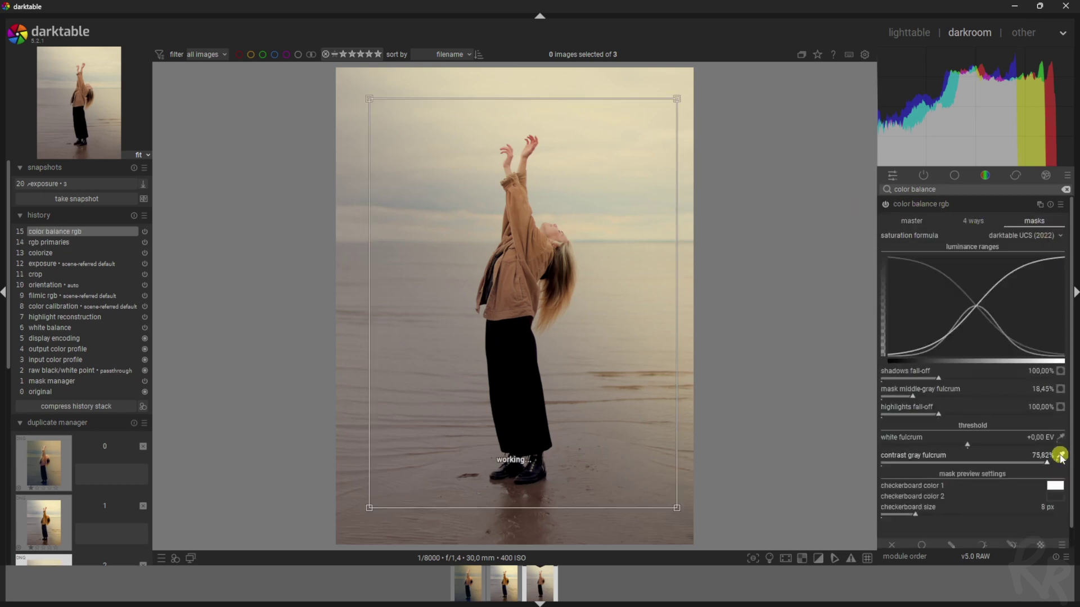
pyautogui.click(918, 221)
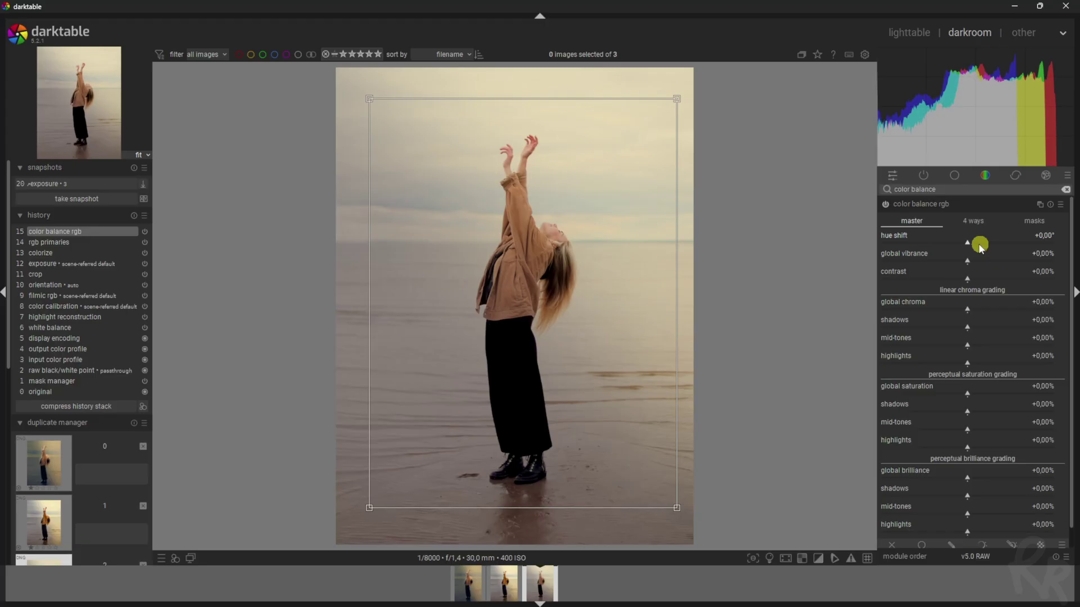
# - Set global vibrance to +18,50%, contrast +12,66% and global saturation +29,22% in color balance rgb
pyautogui.moveTo(967, 264); pyautogui.dragTo(993, 267)
pyautogui.rightClick(1039, 257)
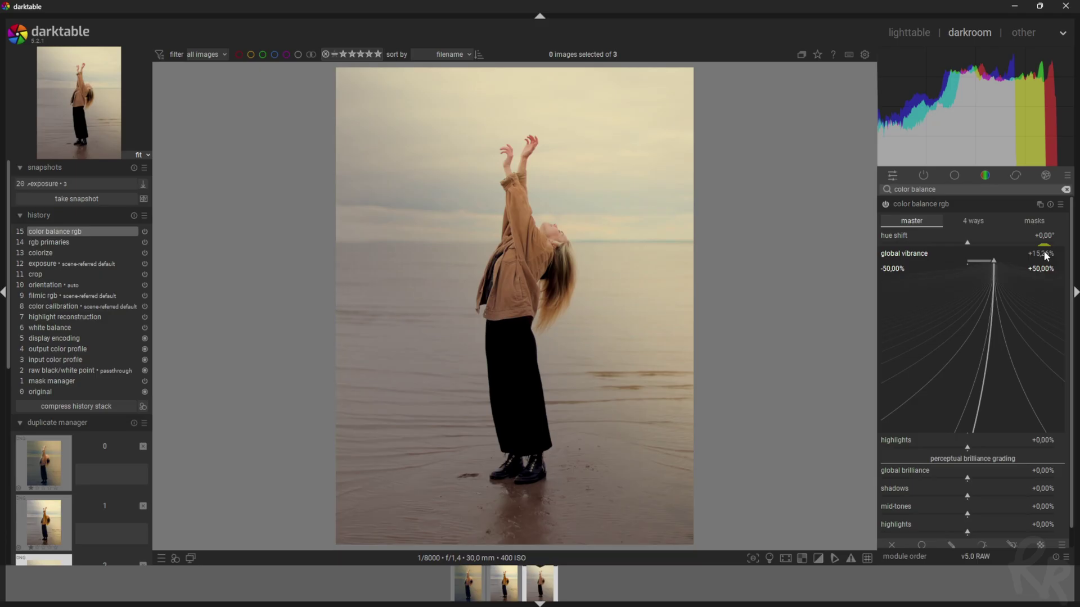
pyautogui.write('18.5')
pyautogui.press('Return')
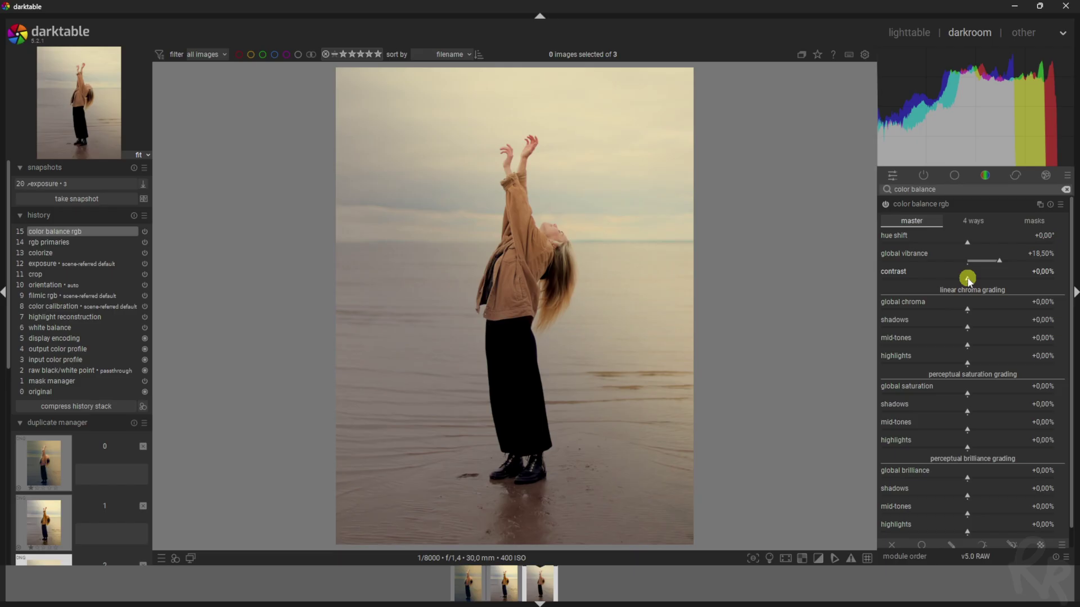
pyautogui.moveTo(967, 277); pyautogui.dragTo(991, 281)
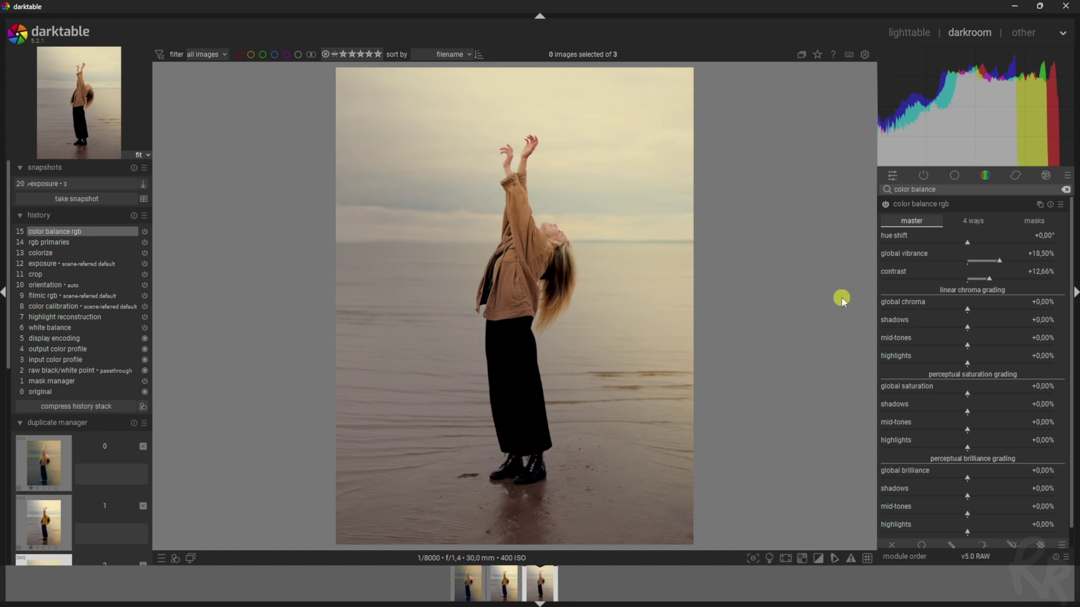
pyautogui.moveTo(969, 392); pyautogui.dragTo(993, 393)
pyautogui.click(887, 204)
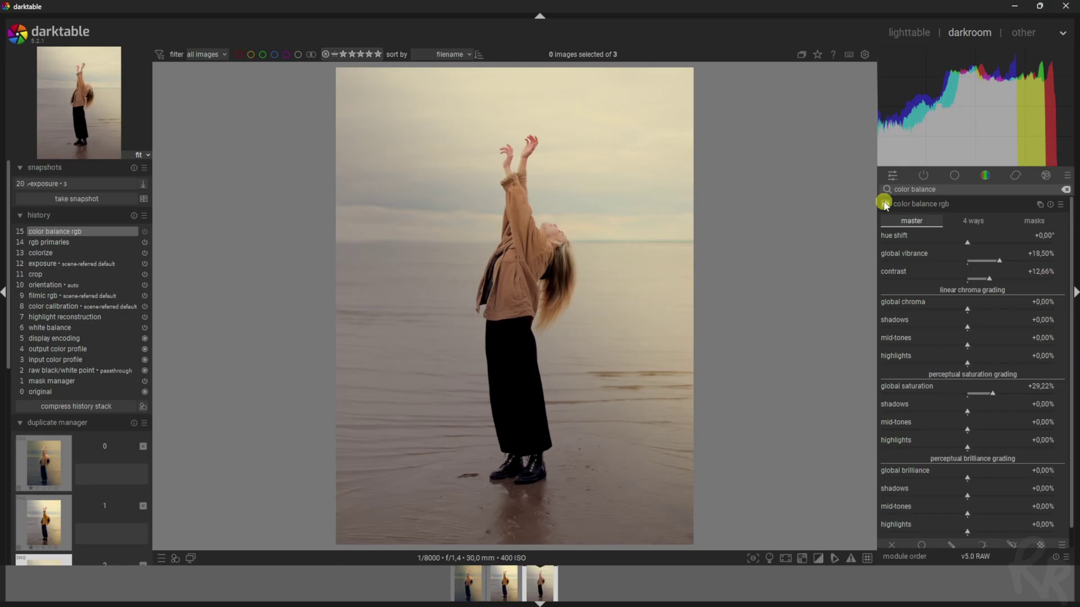
# - Turn color balance rgb back on after the before/after comparison
pyautogui.click(884, 204)
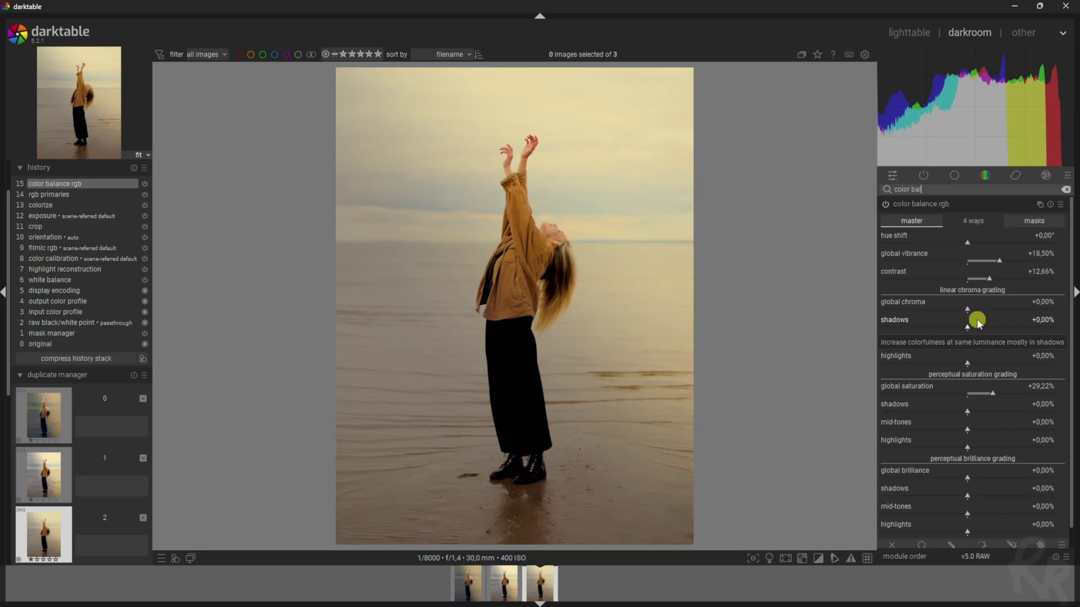
# - Find local contrast and apply its clarity preset
pyautogui.write('ance')
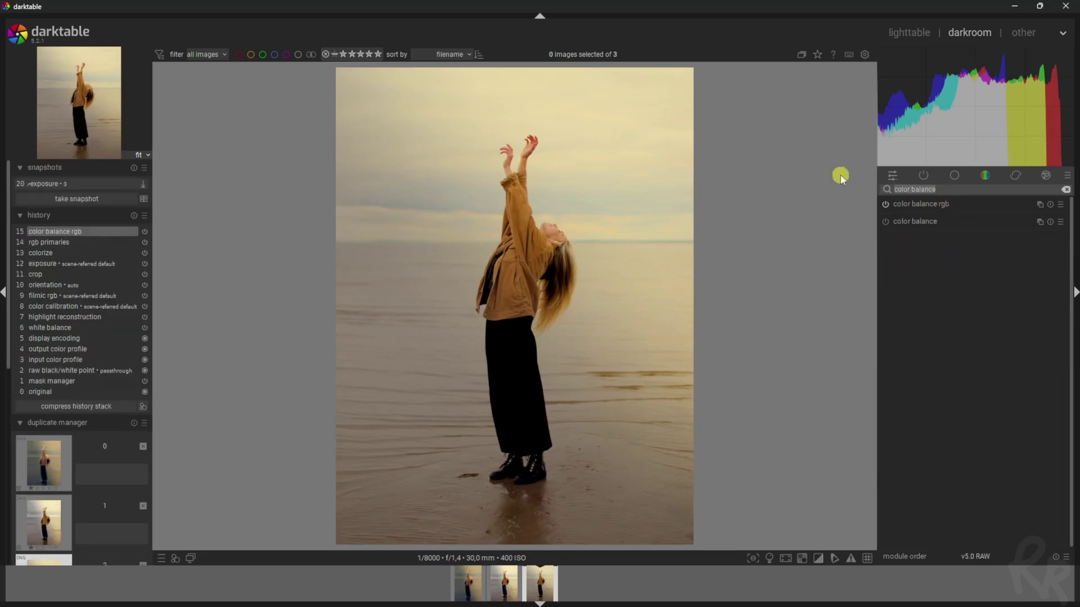
pyautogui.write('local')
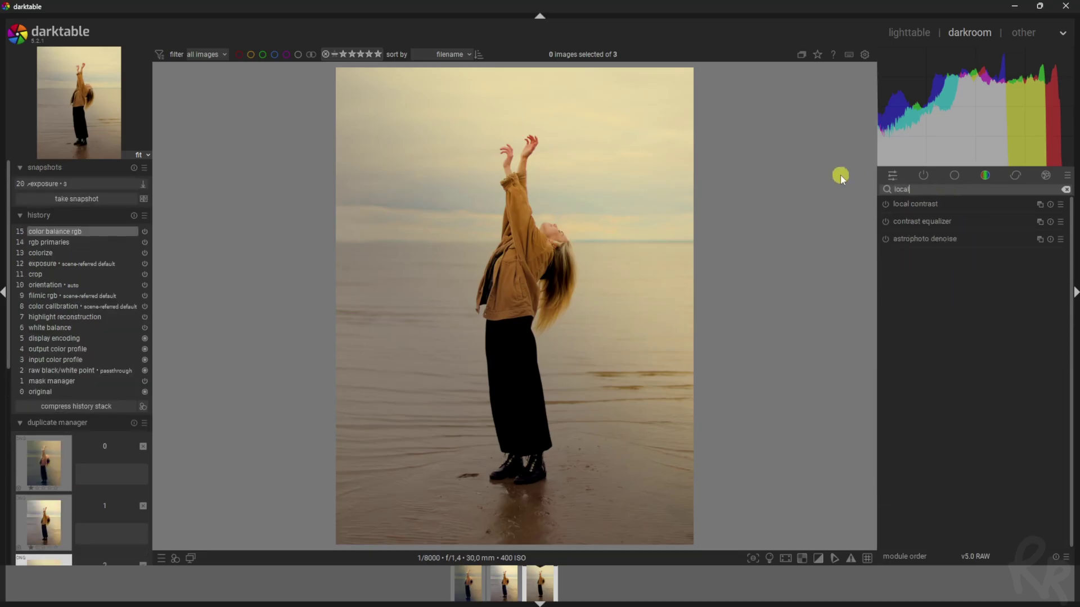
pyautogui.click(1061, 205)
pyautogui.click(1000, 219)
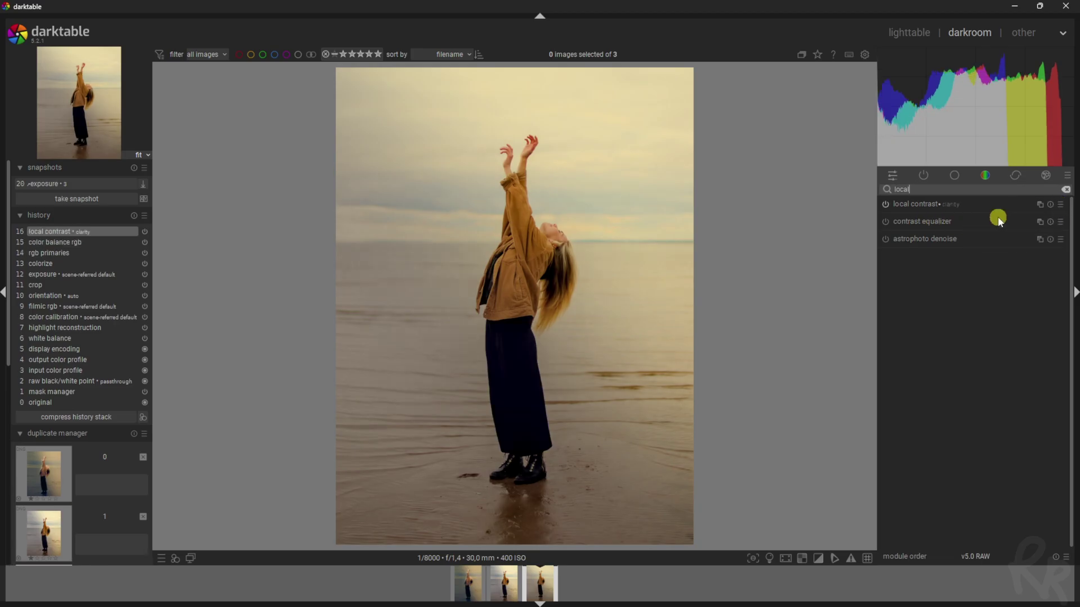
pyautogui.click(917, 203)
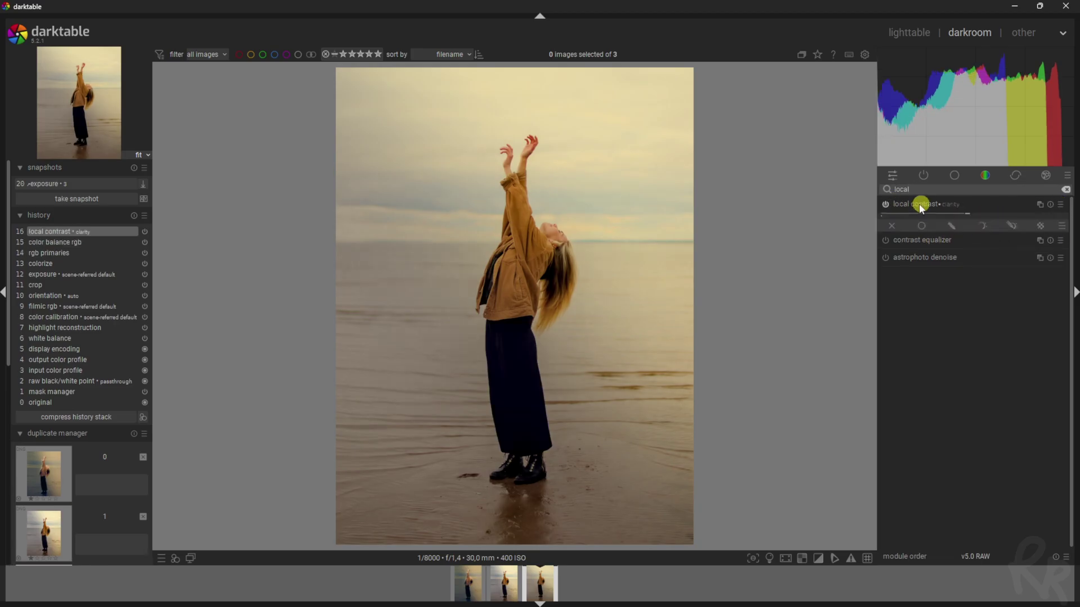
pyautogui.click(885, 205)
# - Try local contrast detail at 180%, then reapply clarity to return detail to 133%
pyautogui.click(932, 231)
pyautogui.moveTo(929, 241); pyautogui.dragTo(1038, 234)
pyautogui.rightClick(1041, 236)
pyautogui.click(1041, 234)
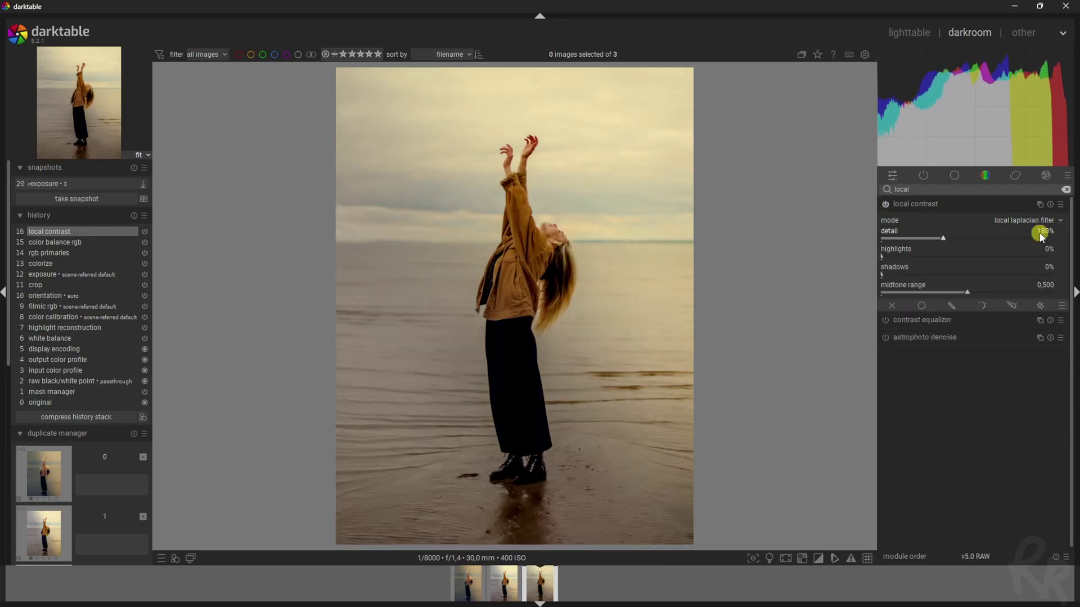
pyautogui.click(887, 206)
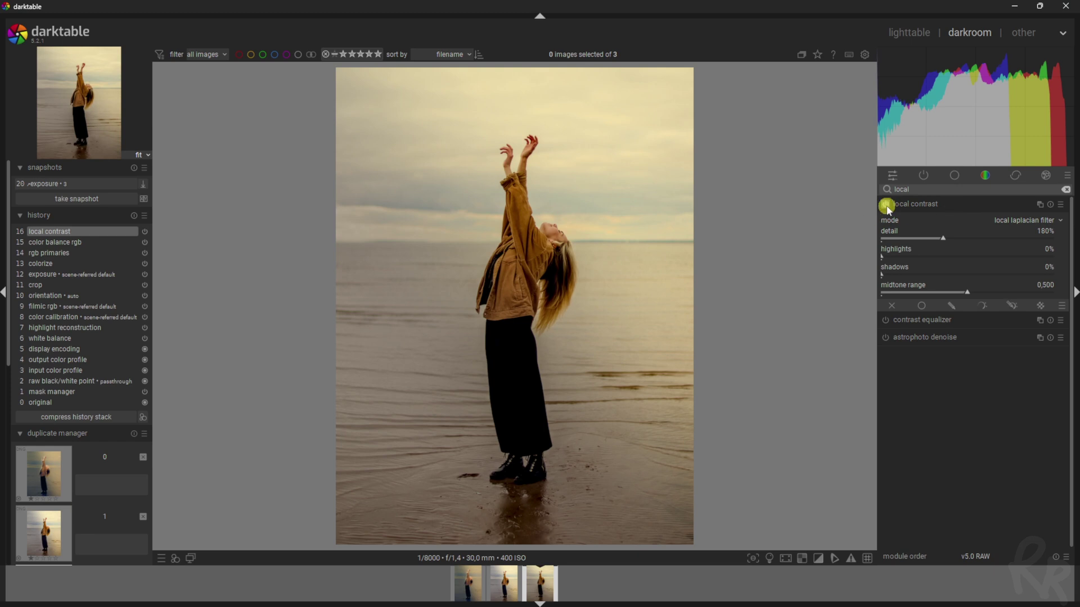
pyautogui.click(887, 207)
pyautogui.click(1060, 204)
pyautogui.click(991, 212)
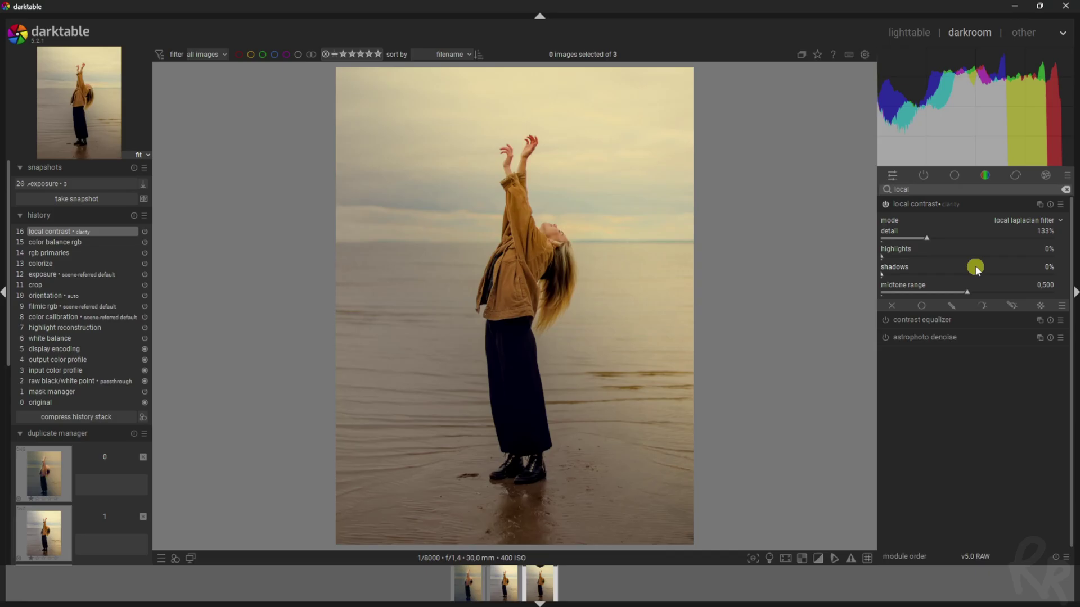
pyautogui.click(923, 205)
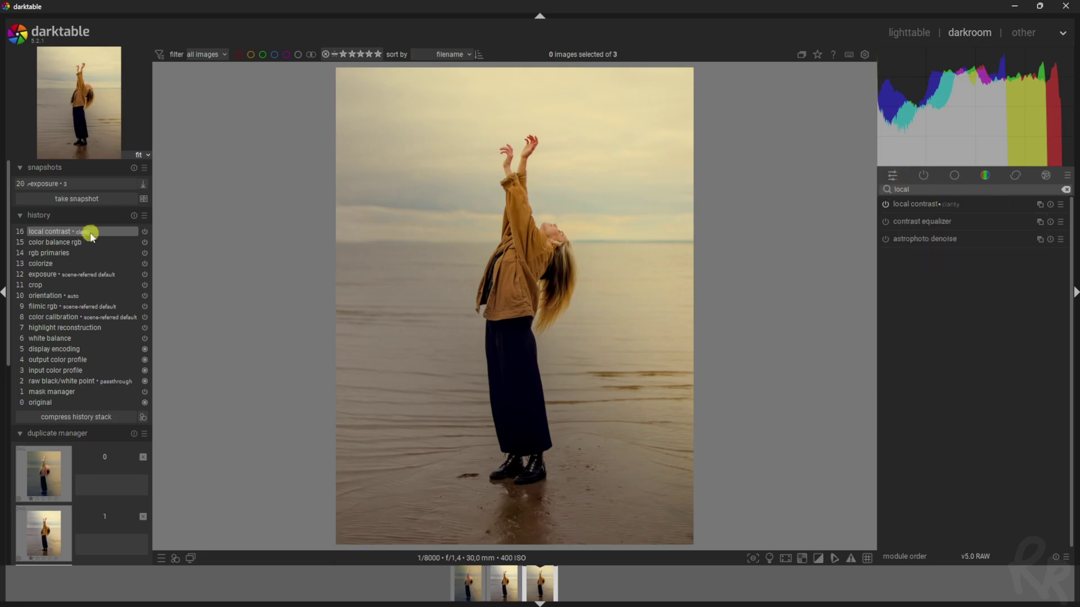
# - Find the haze removal module by searching 'haze' and switch it on
pyautogui.click(911, 191)
pyautogui.write('haze')
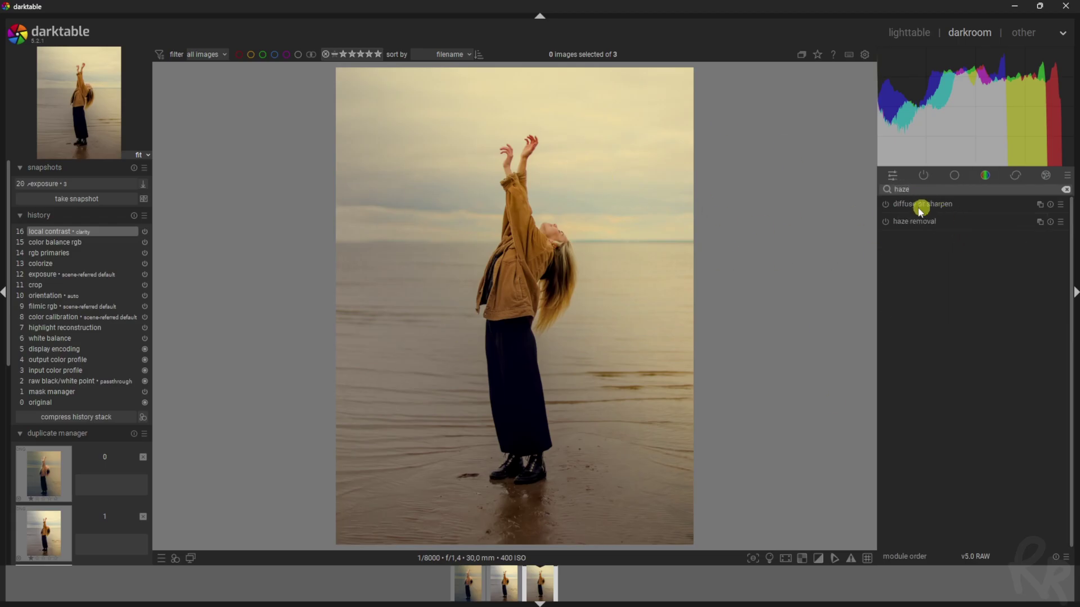
pyautogui.click(884, 222)
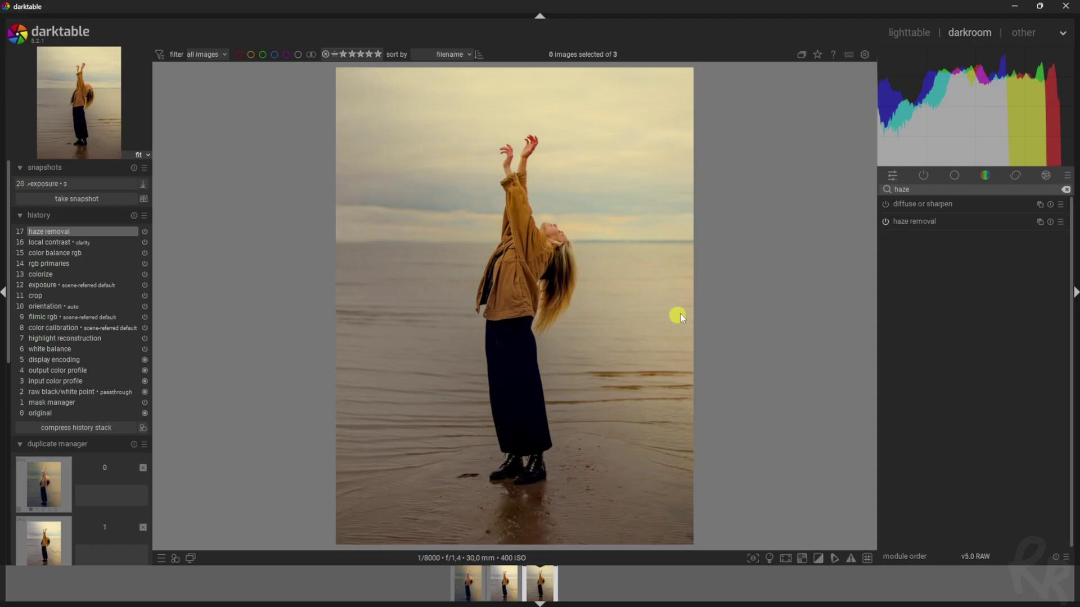
pyautogui.doubleClick(915, 189)
# - Create a second exposure instance and raise its exposure to +1,068 EV
pyautogui.write('e')
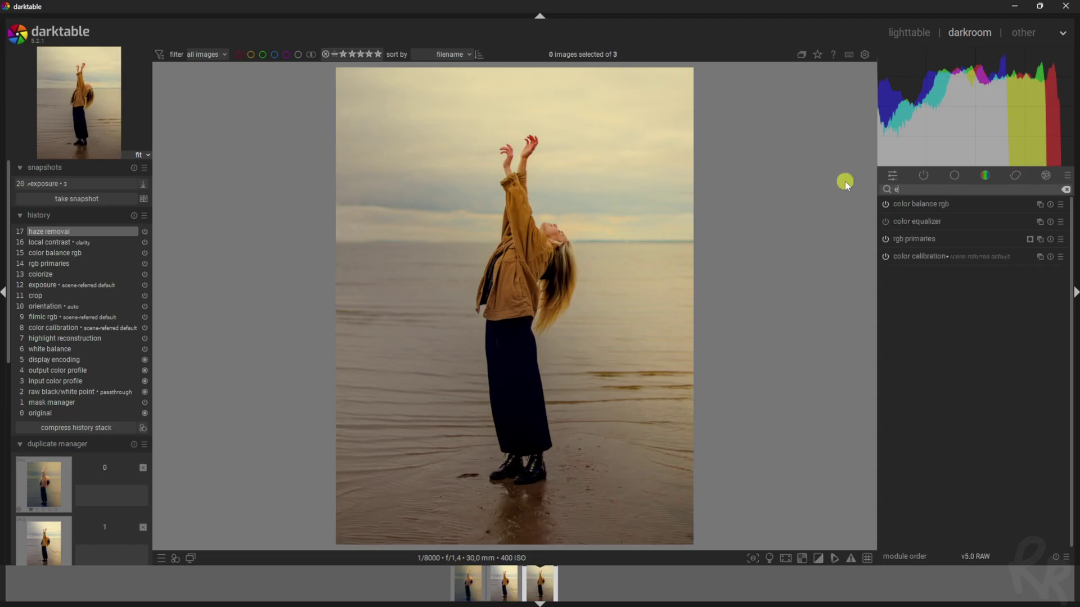
pyautogui.write('xposure')
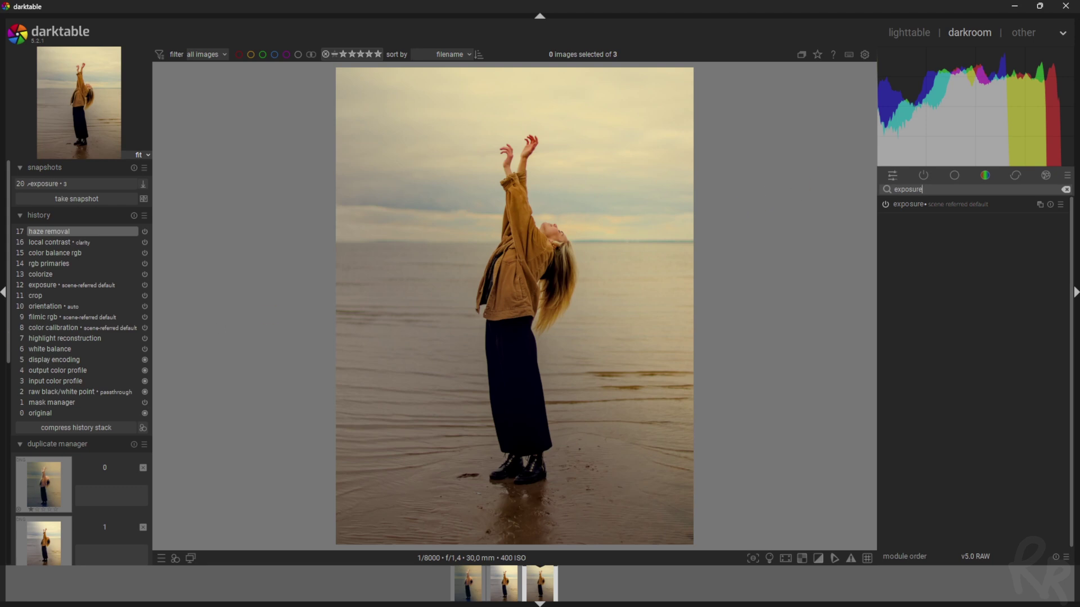
pyautogui.click(1039, 204)
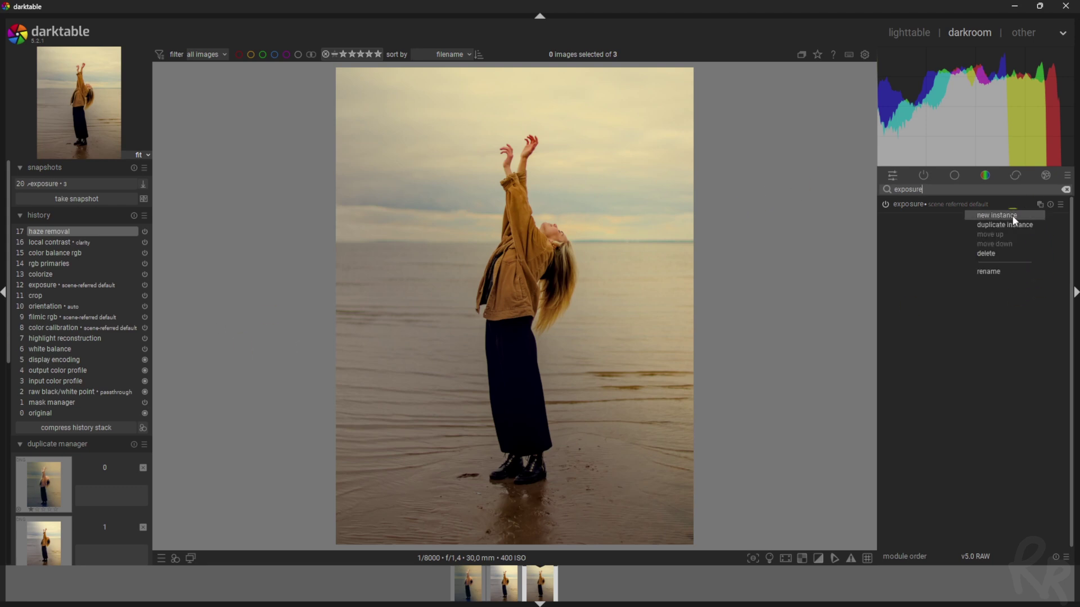
pyautogui.click(1014, 216)
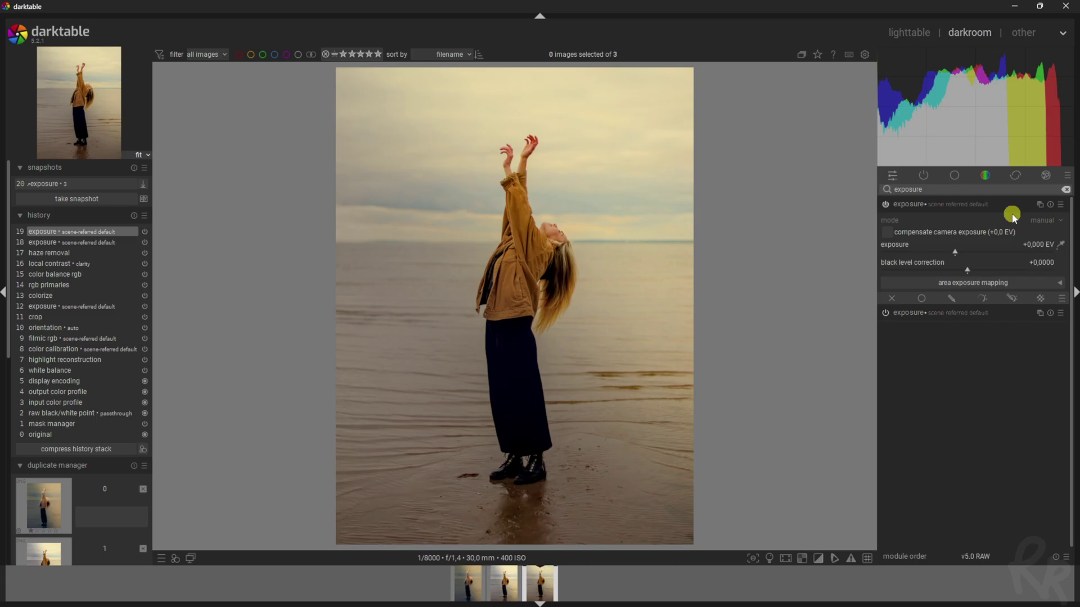
pyautogui.moveTo(955, 251); pyautogui.dragTo(973, 254)
pyautogui.scroll(10, 975, 253)
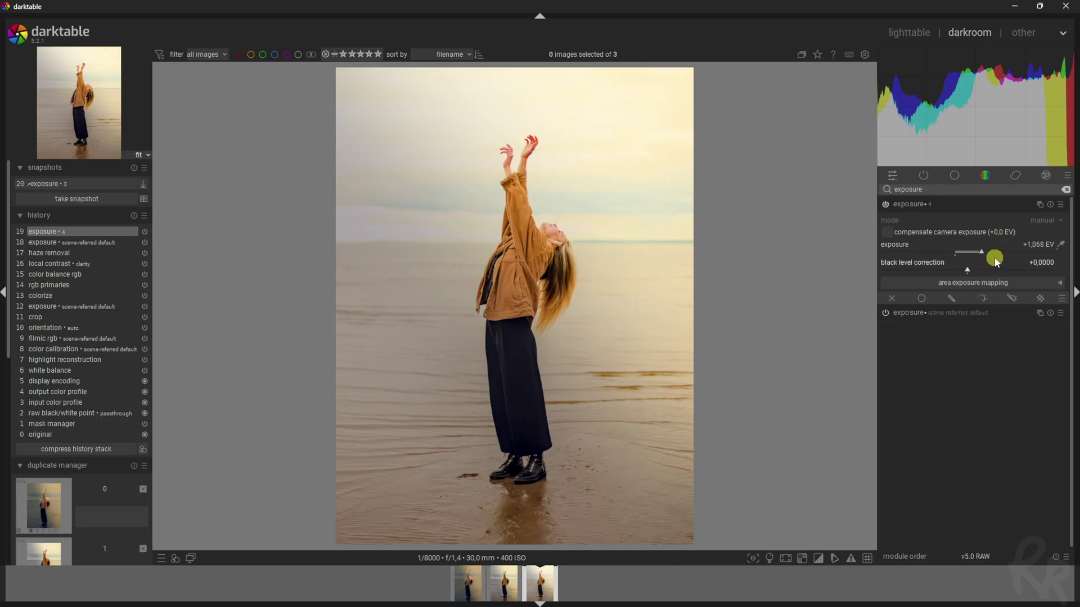
# - Give the new exposure a drawn mask reusing the colorize gradient shape
pyautogui.moveTo(1049, 146)
pyautogui.click(953, 299)
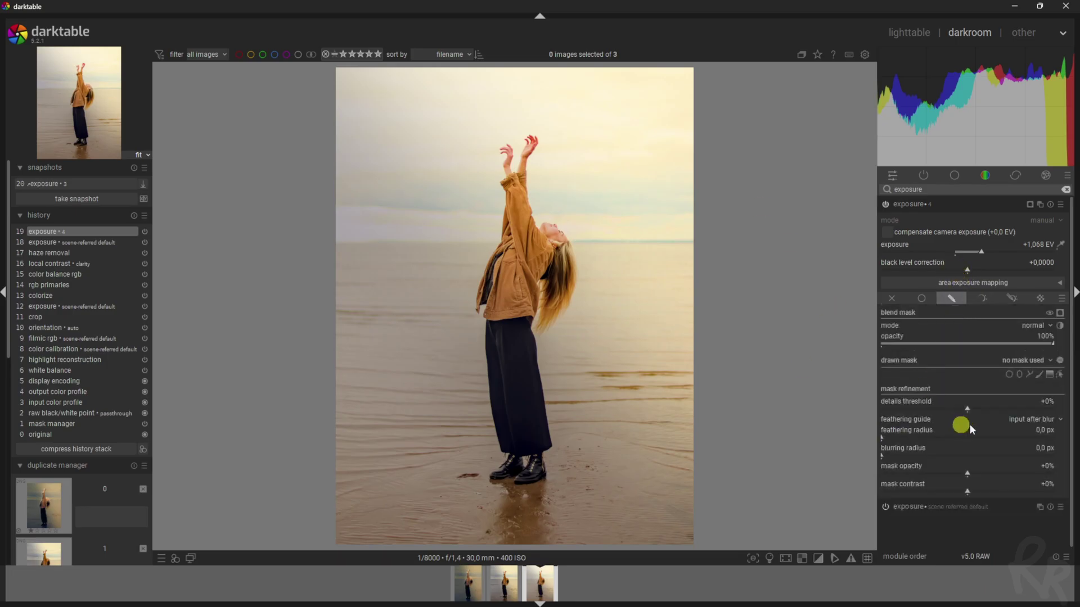
pyautogui.click(1034, 360)
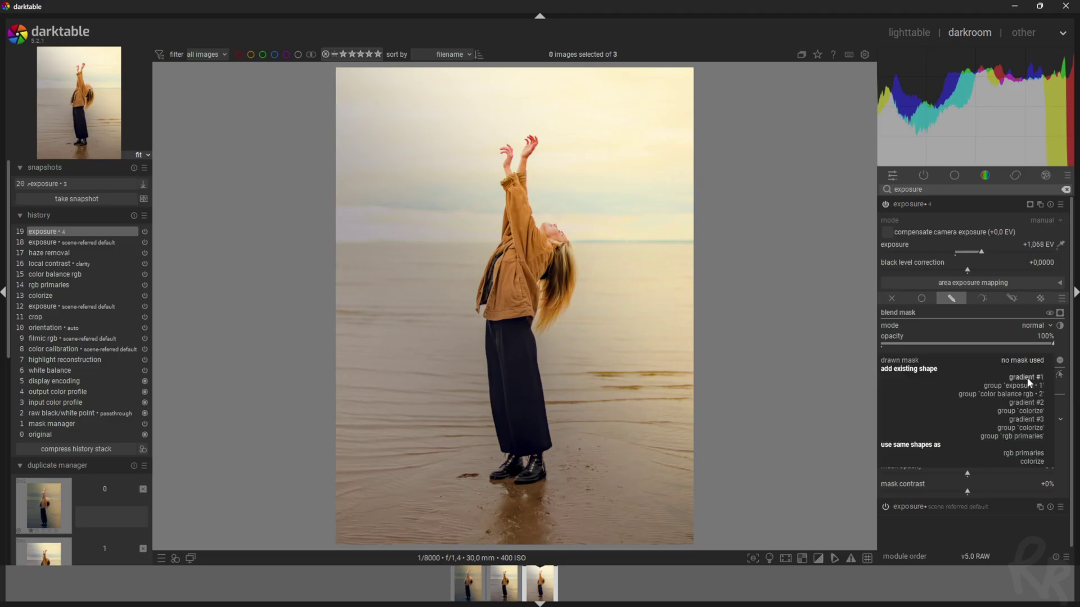
pyautogui.click(1029, 460)
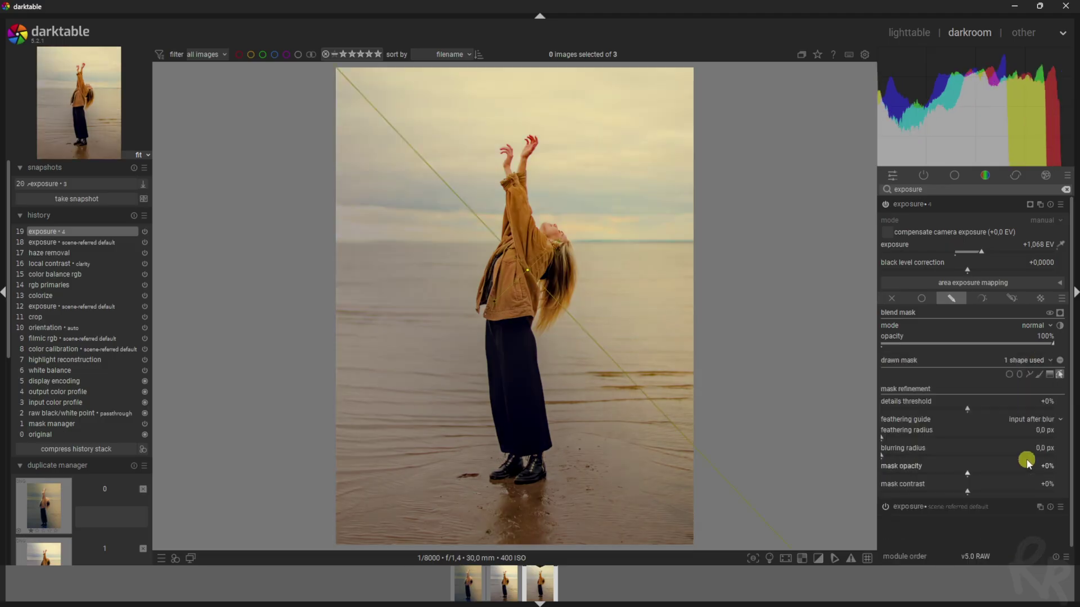
pyautogui.click(948, 210)
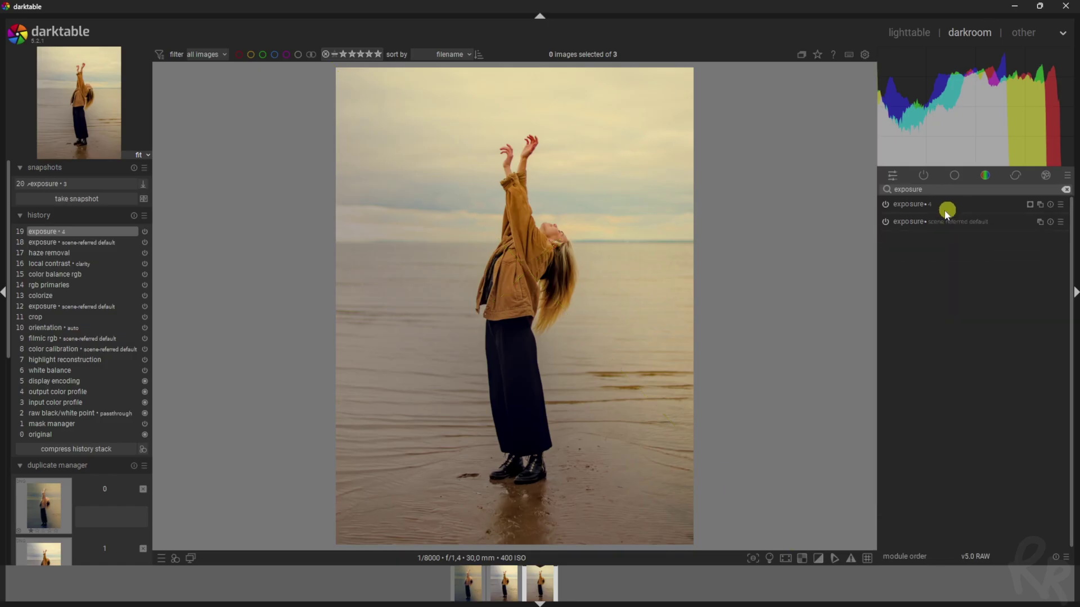
# - Check the new exposure's effect, then snapshot the finished grade and show it in split view
pyautogui.click(885, 205)
pyautogui.click(885, 205)
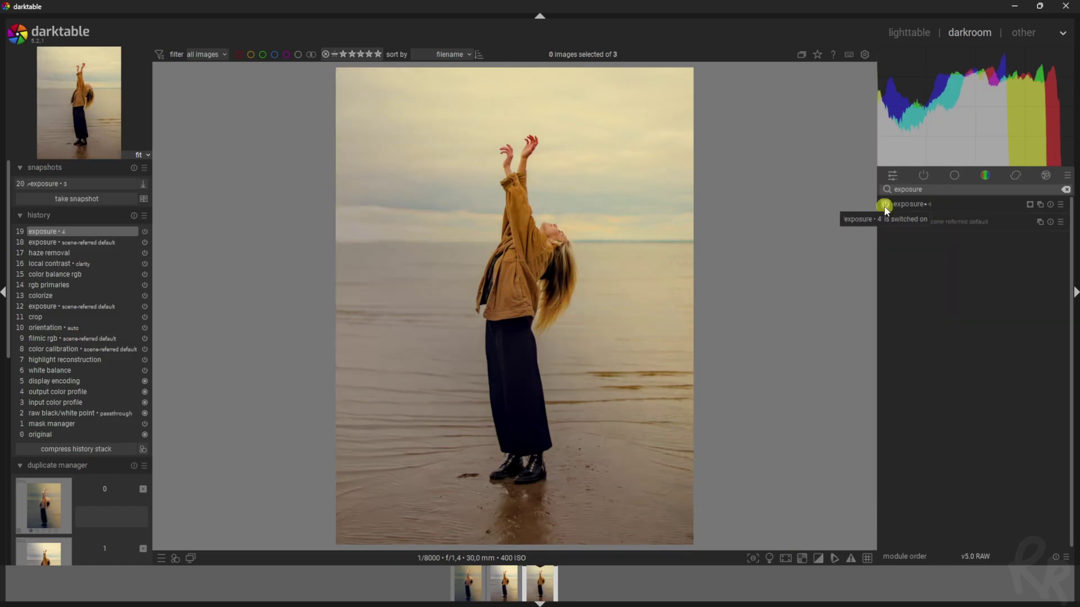
pyautogui.click(87, 200)
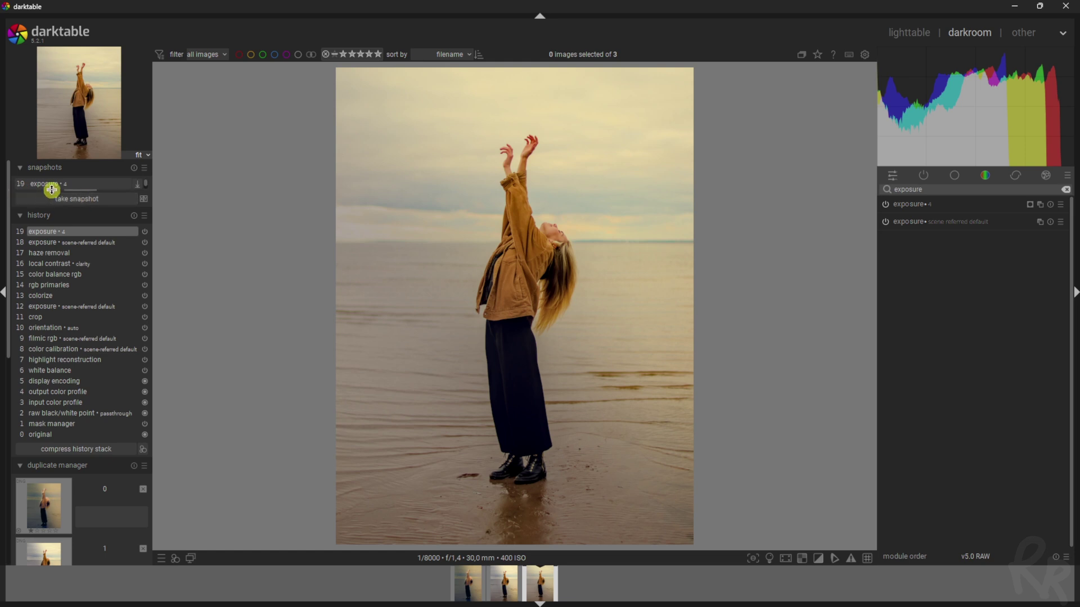
pyautogui.click(53, 184)
pyautogui.moveTo(735, 211); pyautogui.dragTo(513, 219)
# - Roll the history back to the crop step and sweep the split line across the portrait
pyautogui.click(37, 339)
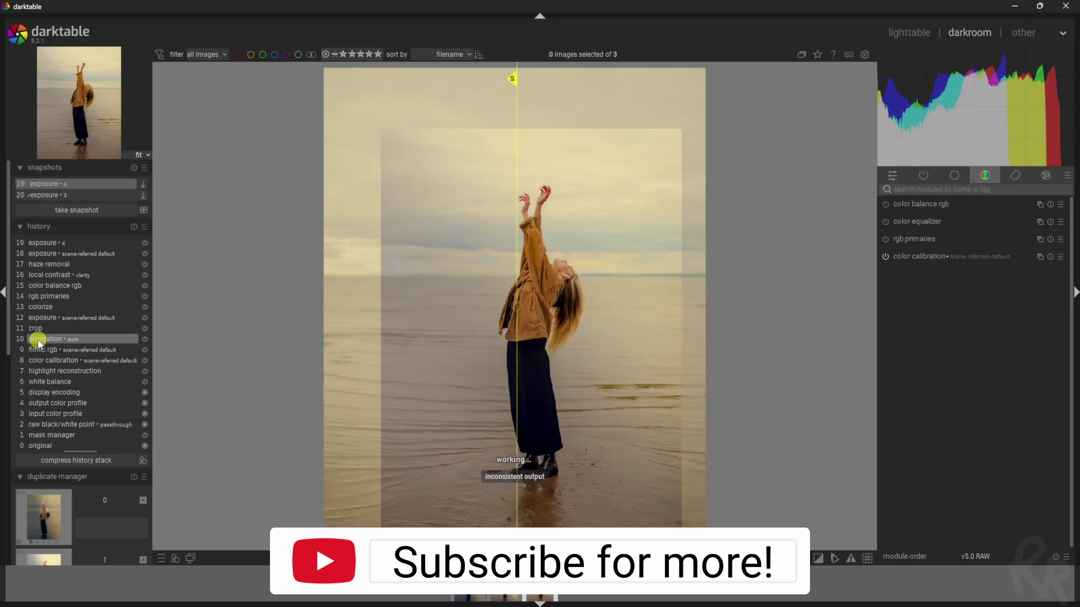
pyautogui.click(36, 328)
pyautogui.moveTo(520, 251); pyautogui.dragTo(707, 311)
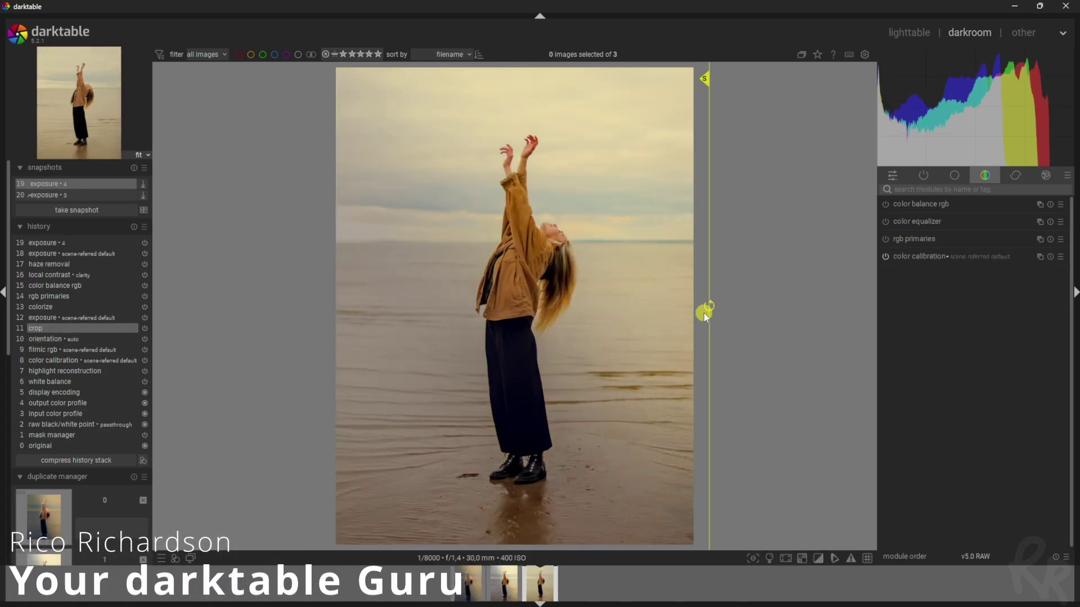